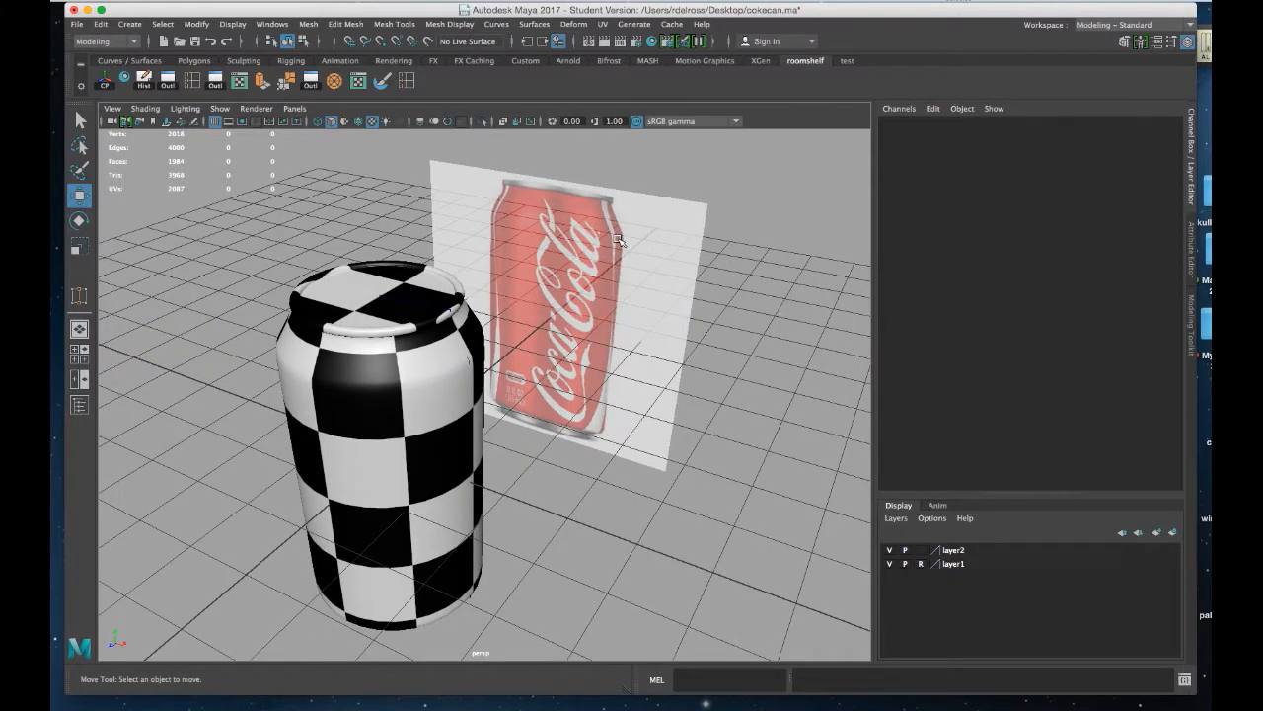
left_click_drag(598, 227, 562, 322, "alt")
scroll(523, 344, "up", 5)
left_click(538, 343)
scroll(556, 334, "down", 3)
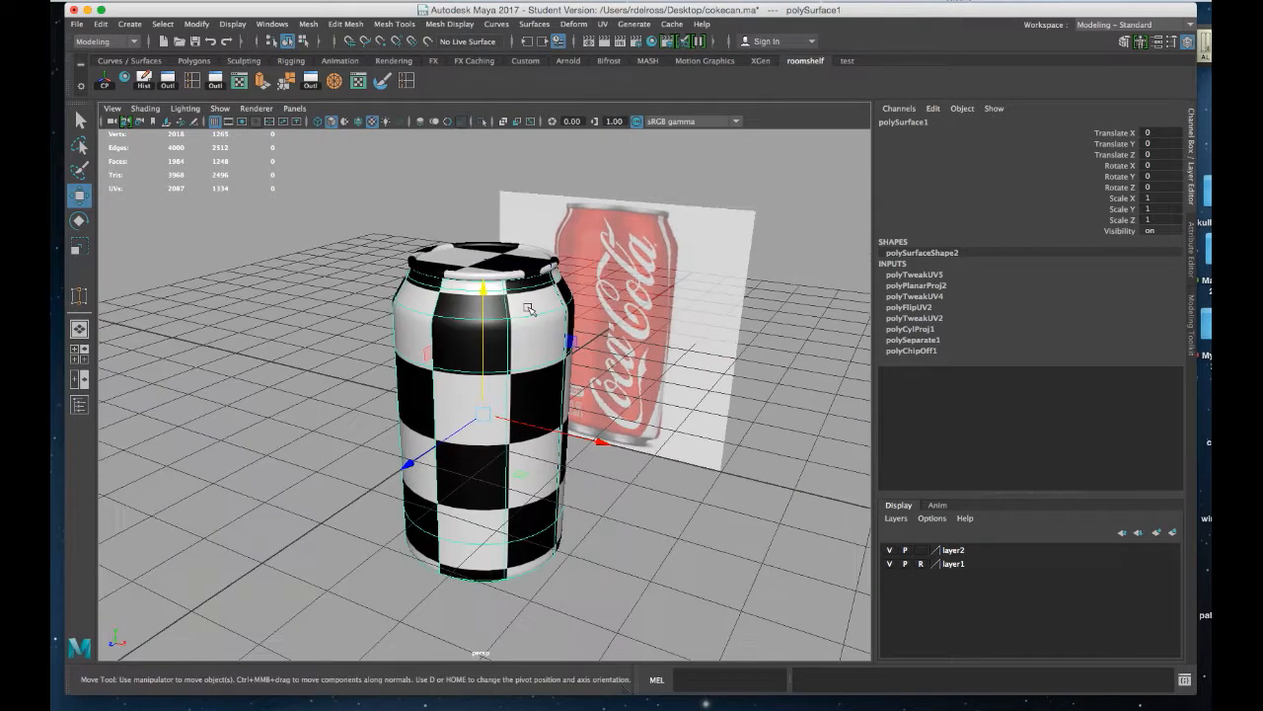
left_click_drag(461, 313, 510, 358, "alt")
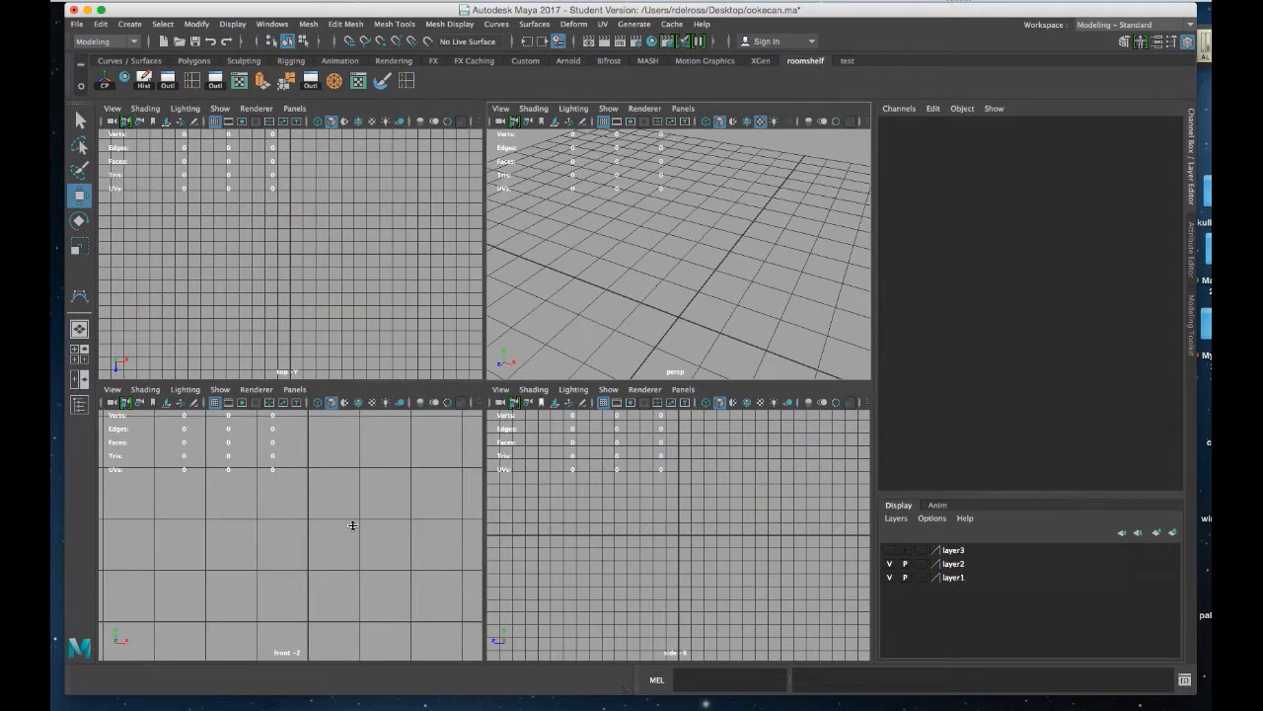
- Create a free image plane at the origin in the front view
key("space")
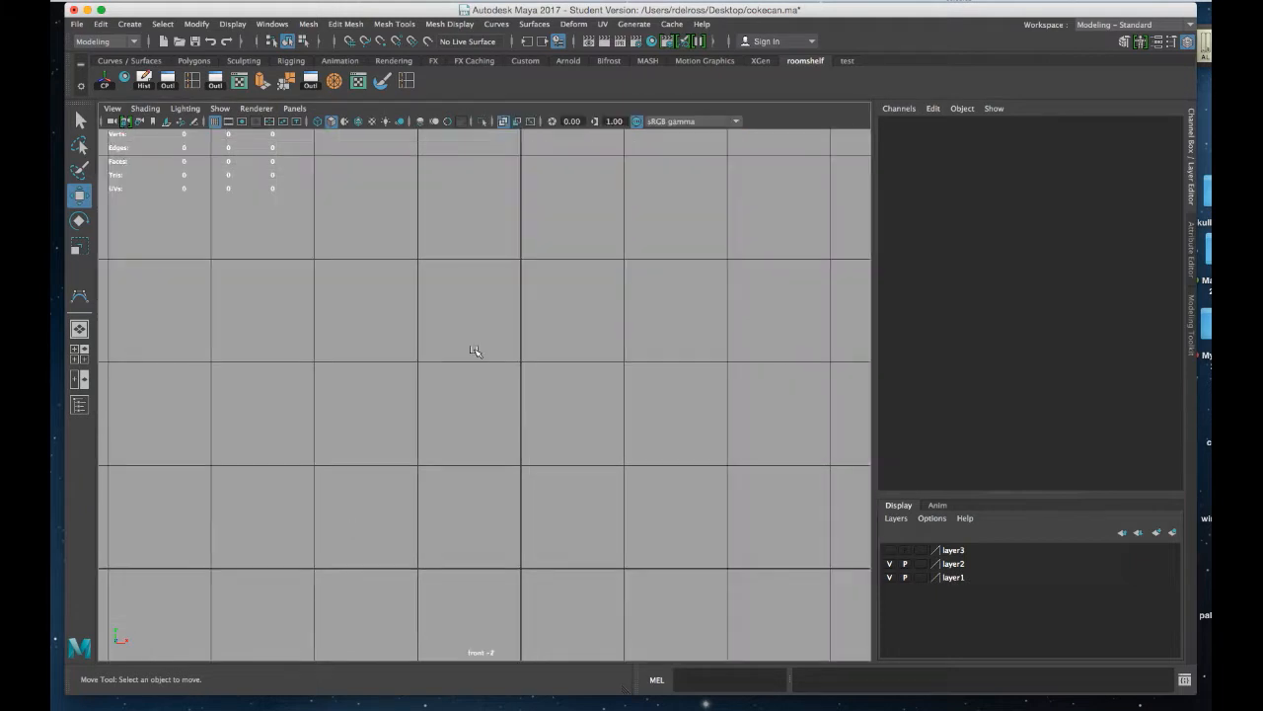
key("space")
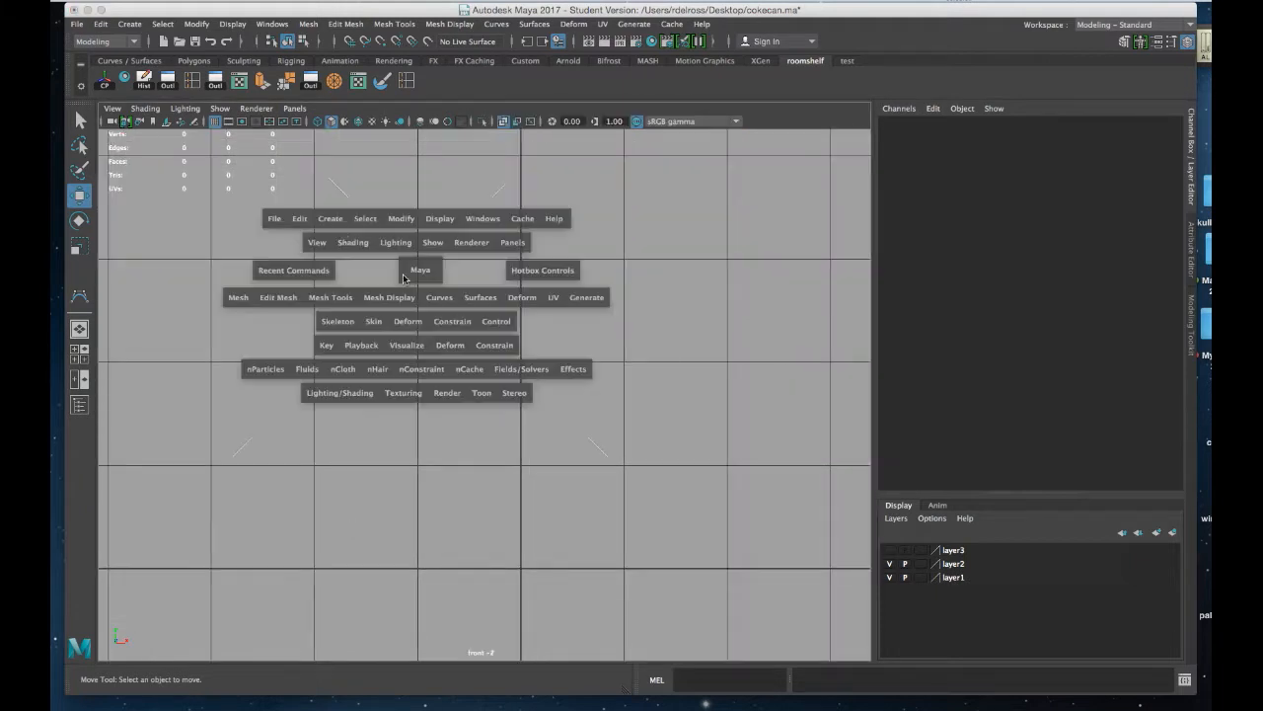
left_click(335, 223)
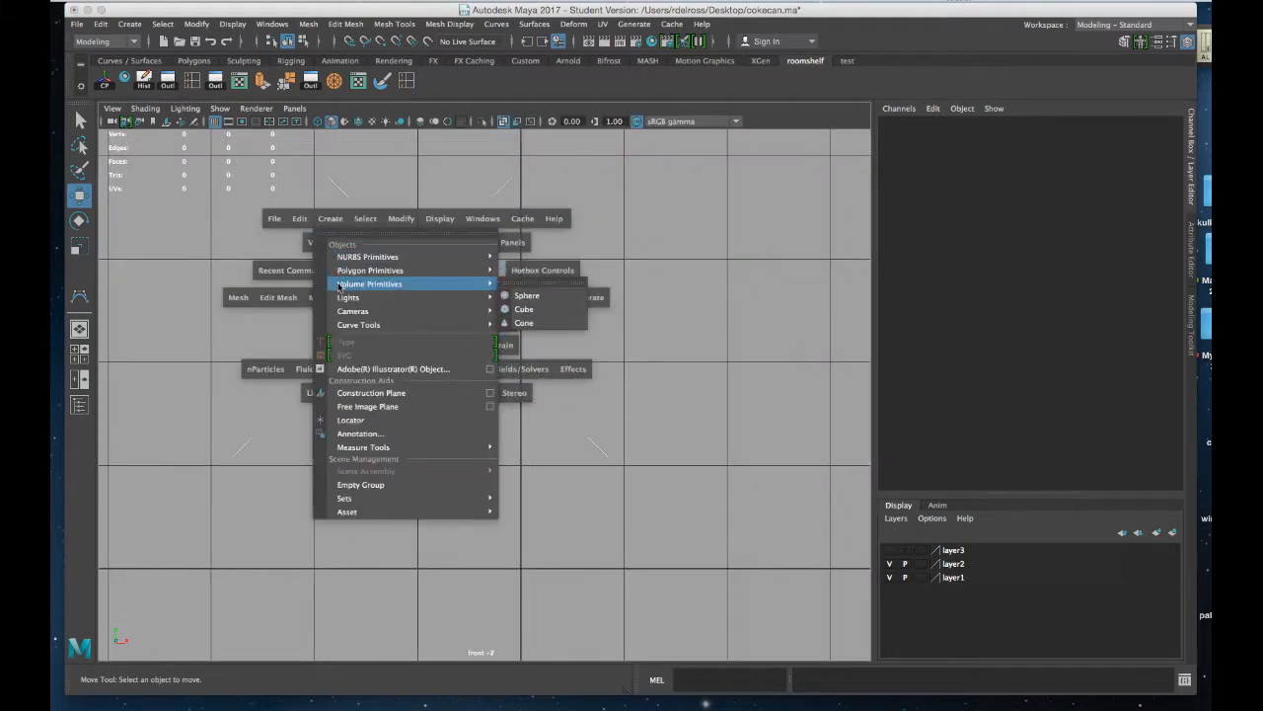
left_click(361, 407)
scroll(423, 366, "down", 5)
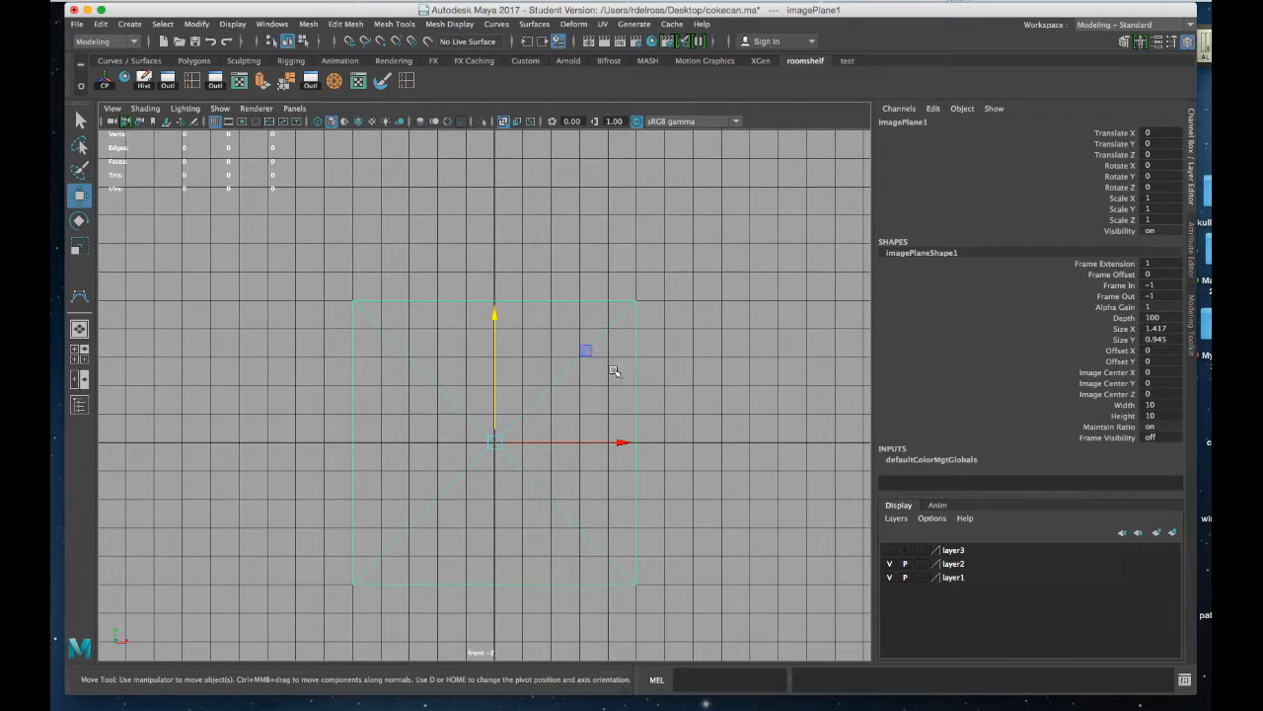
- Load airbornecokecan2.jpg from the Desktop as the image plane's picture
key("space")
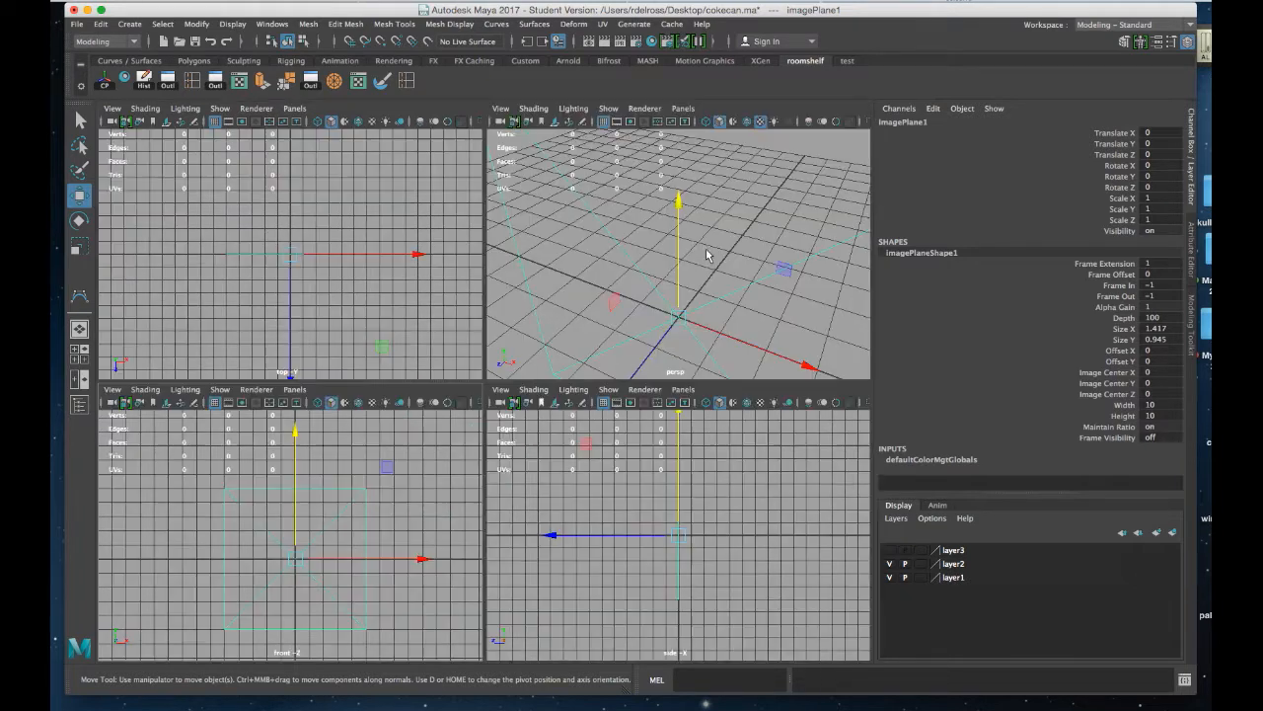
key("space")
scroll(644, 357, "down", 10)
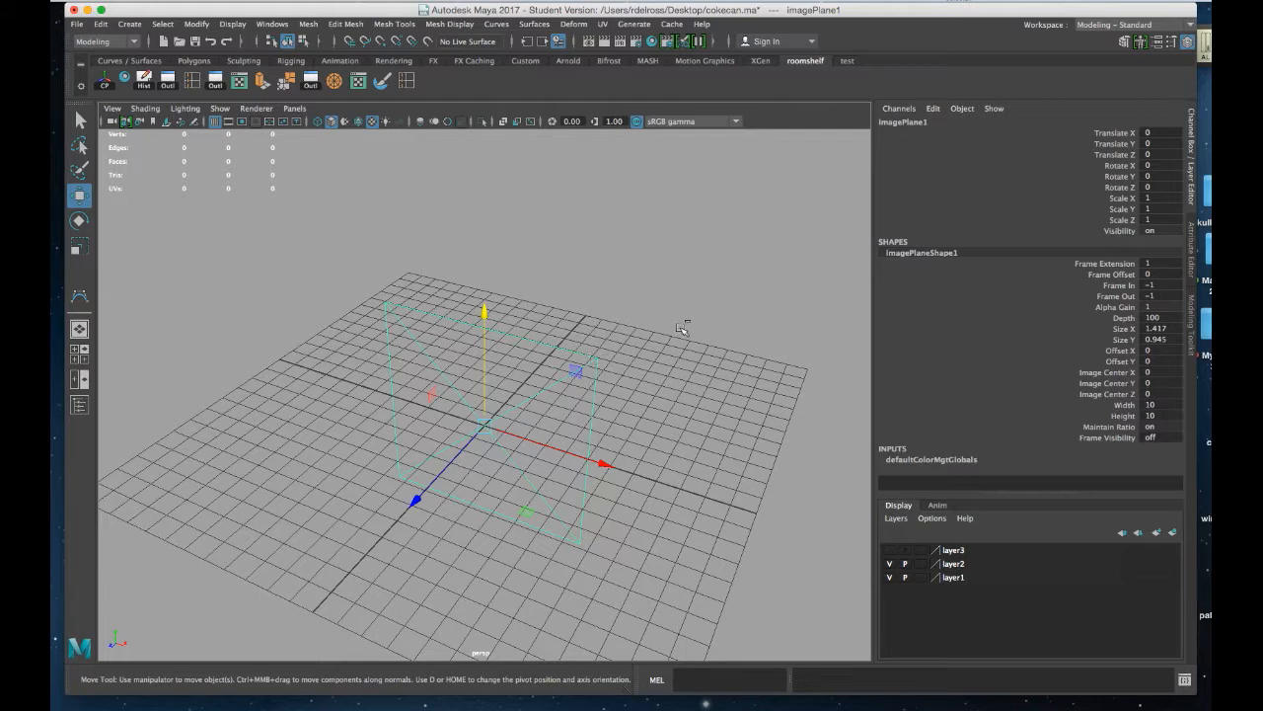
key("ctrl+a")
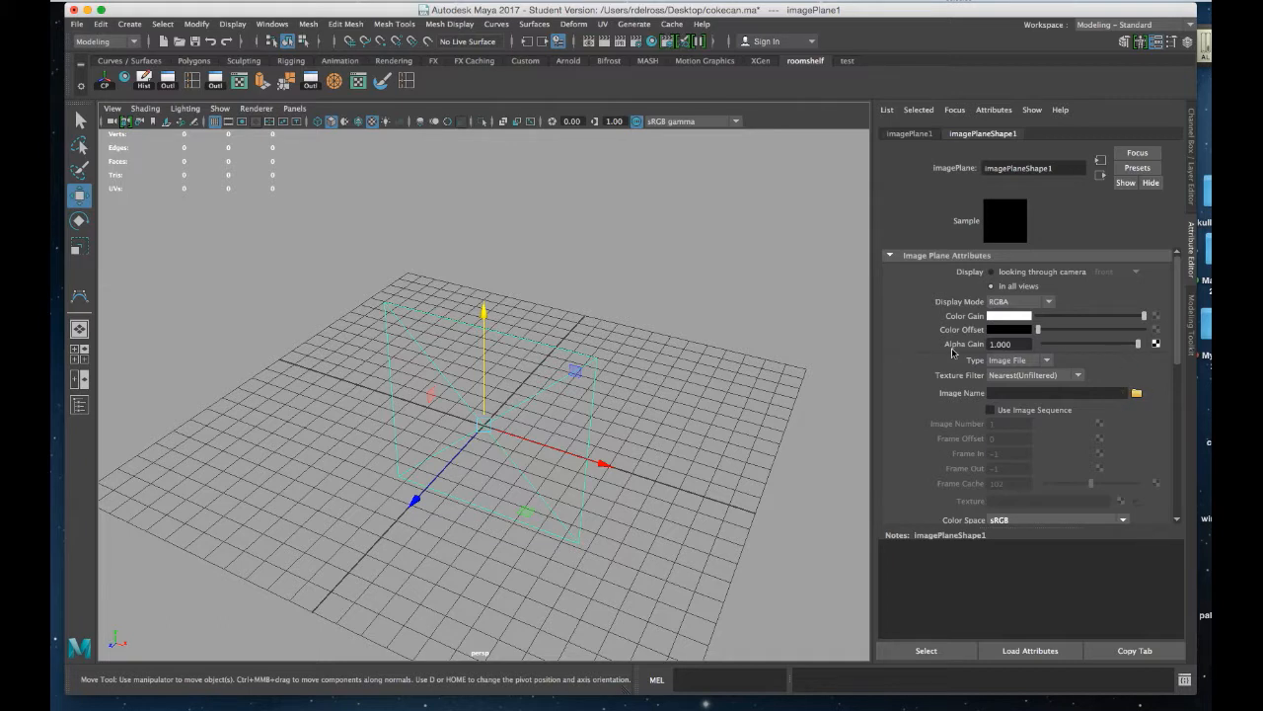
left_click(1136, 393)
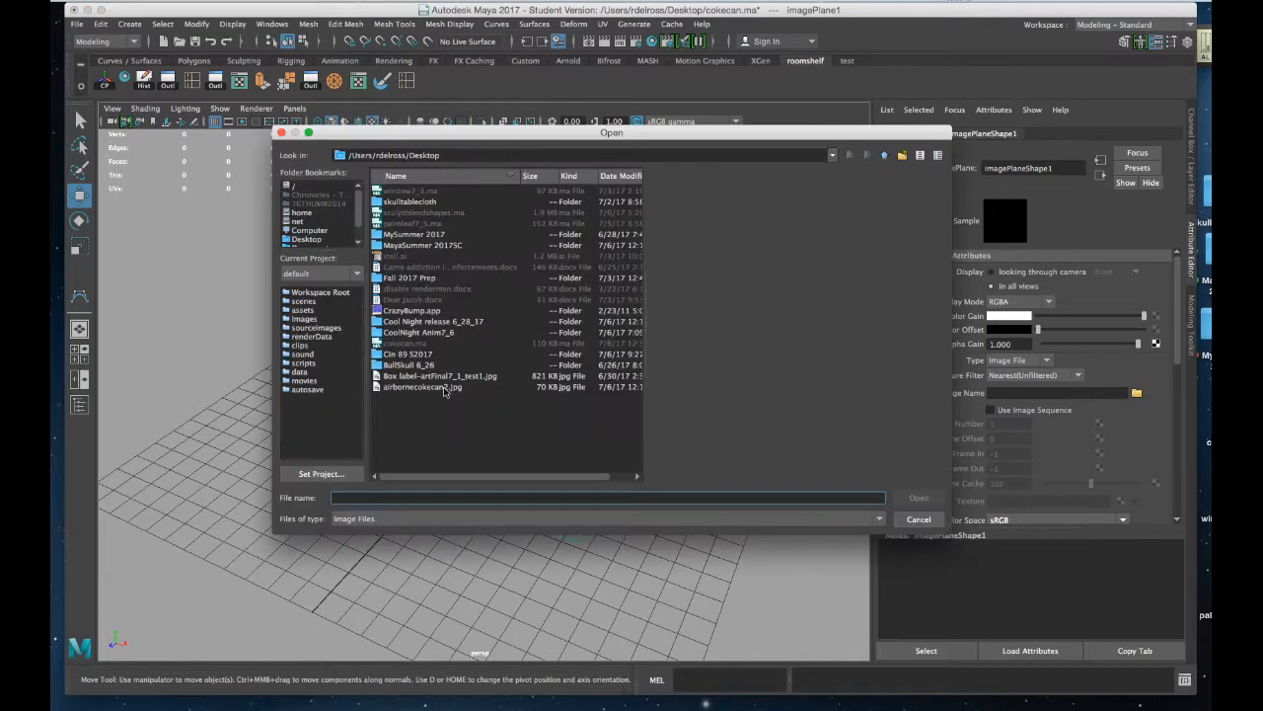
left_click(444, 388)
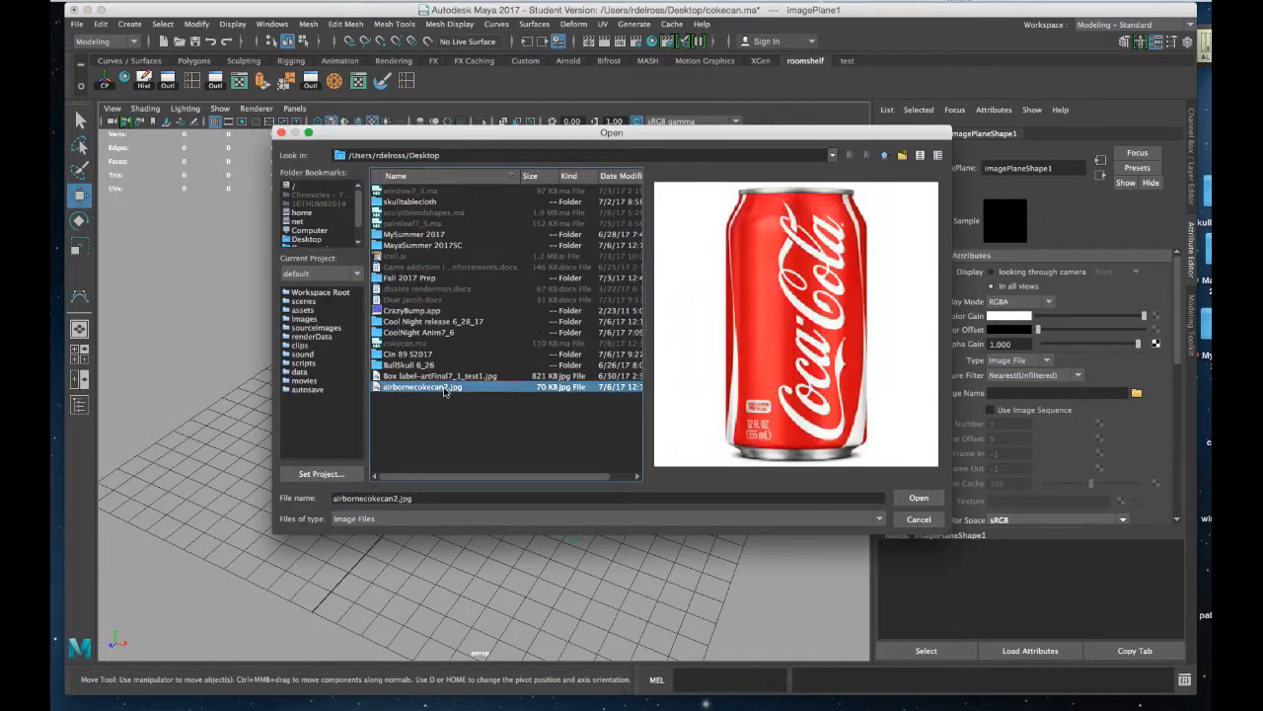
left_click(917, 498)
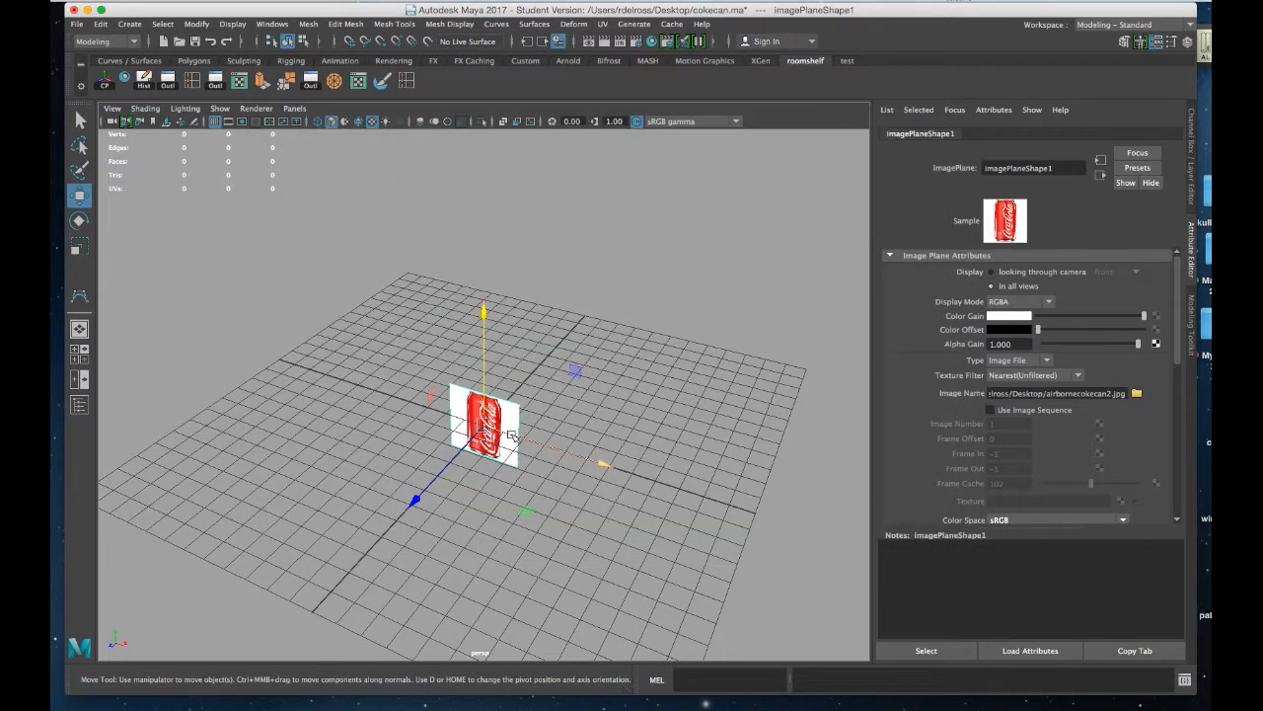
- In the front view, raise the image plane along Y until the can's base rests on the grid's horizontal axis
key("f")
right_click_drag(532, 470, 484, 423, "alt")
mouse_move(495, 446)
left_mouse_down("alt")
mouse_move(507, 420)
mouse_move(563, 438)
mouse_move(499, 424)
mouse_move(509, 462)
left_mouse_up("alt")
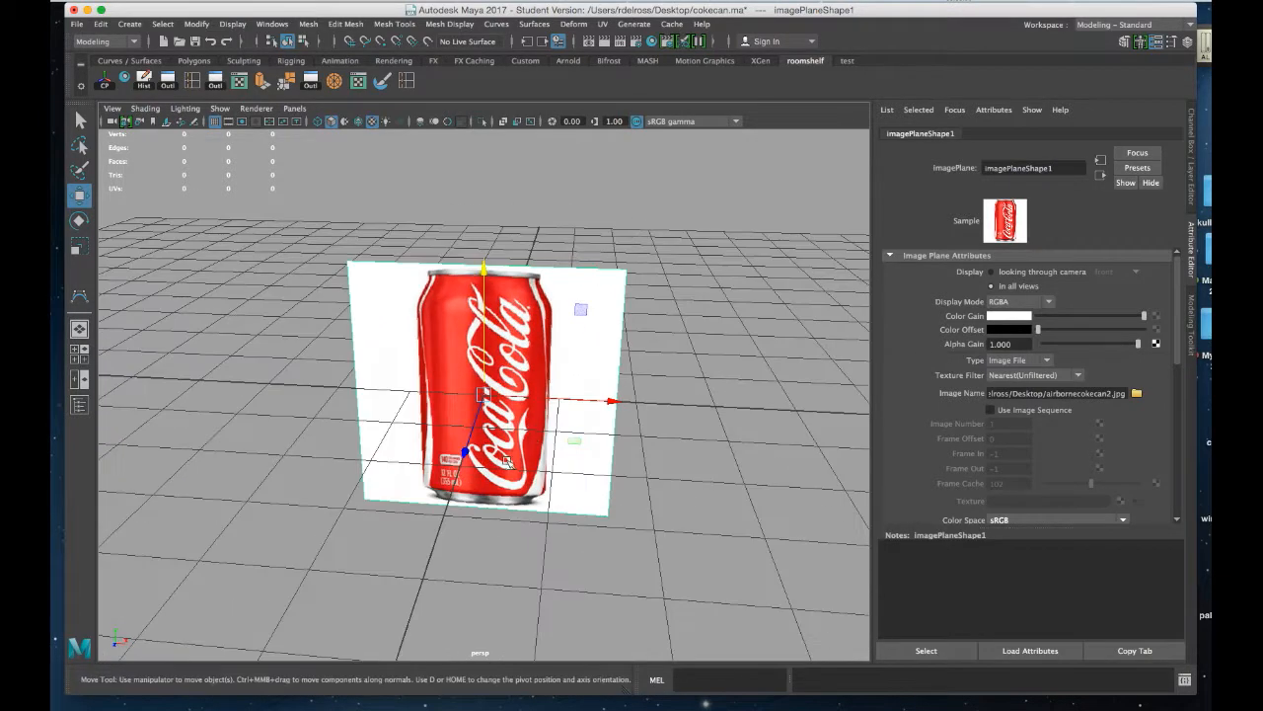
key("space")
key("space")
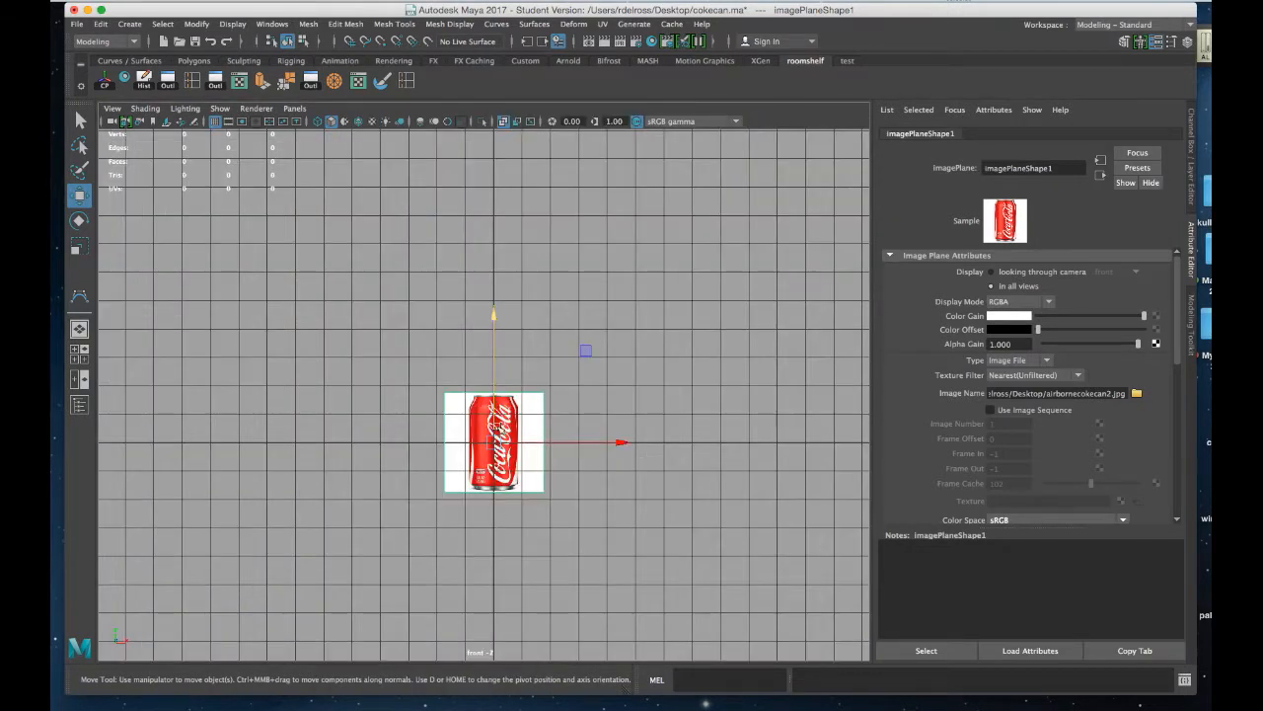
left_click_drag(495, 377, 495, 330)
key("f")
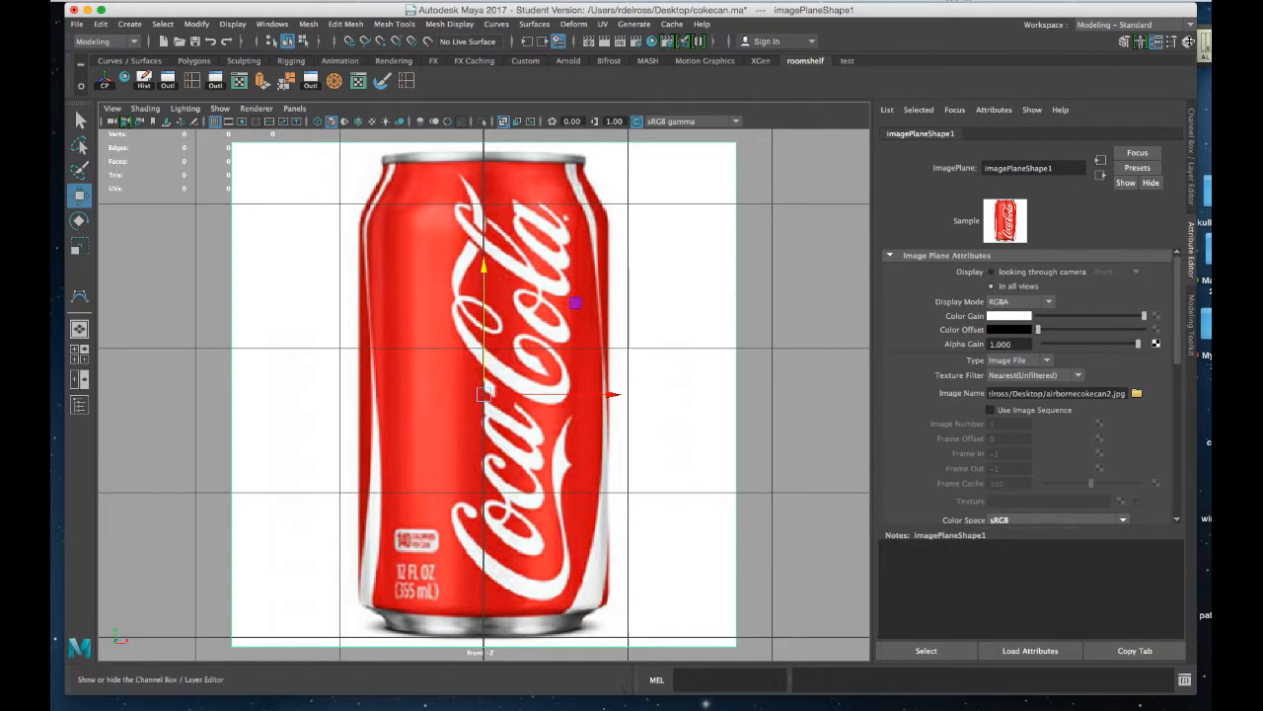
- Put the selected image plane on a new display layer and test the layer's visibility and display type toggles
left_click(1187, 41)
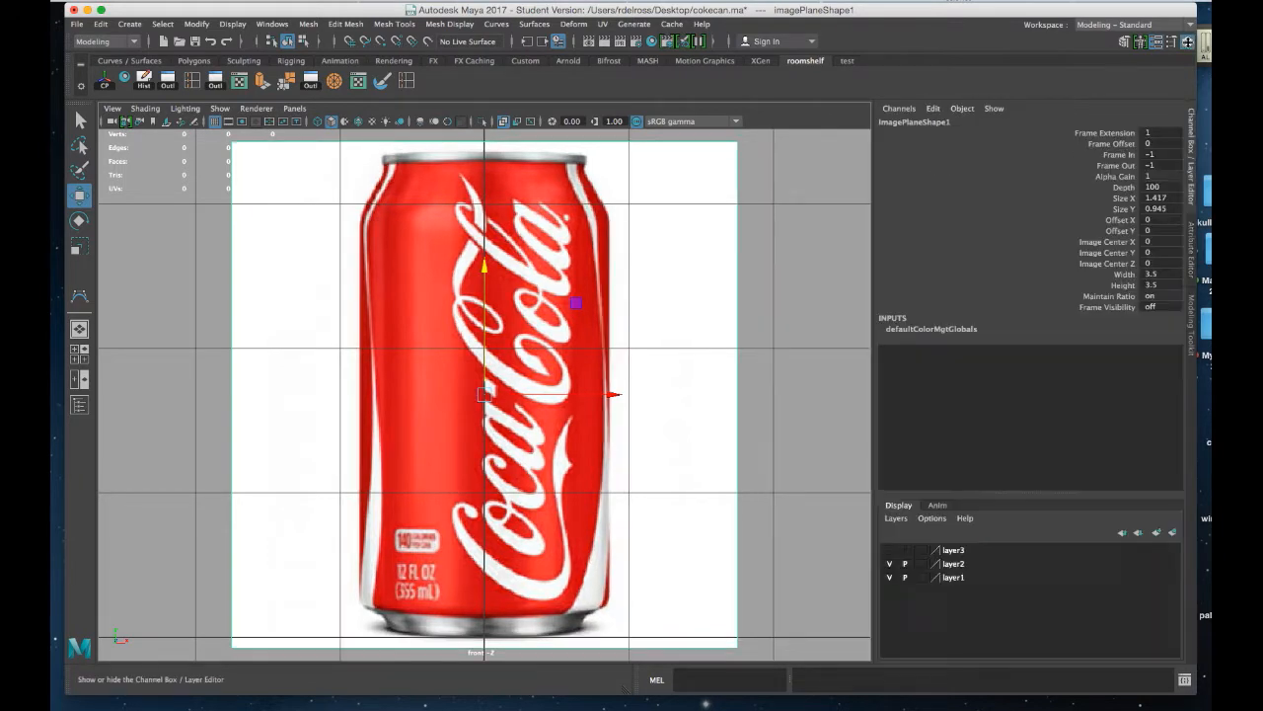
left_click(1173, 533)
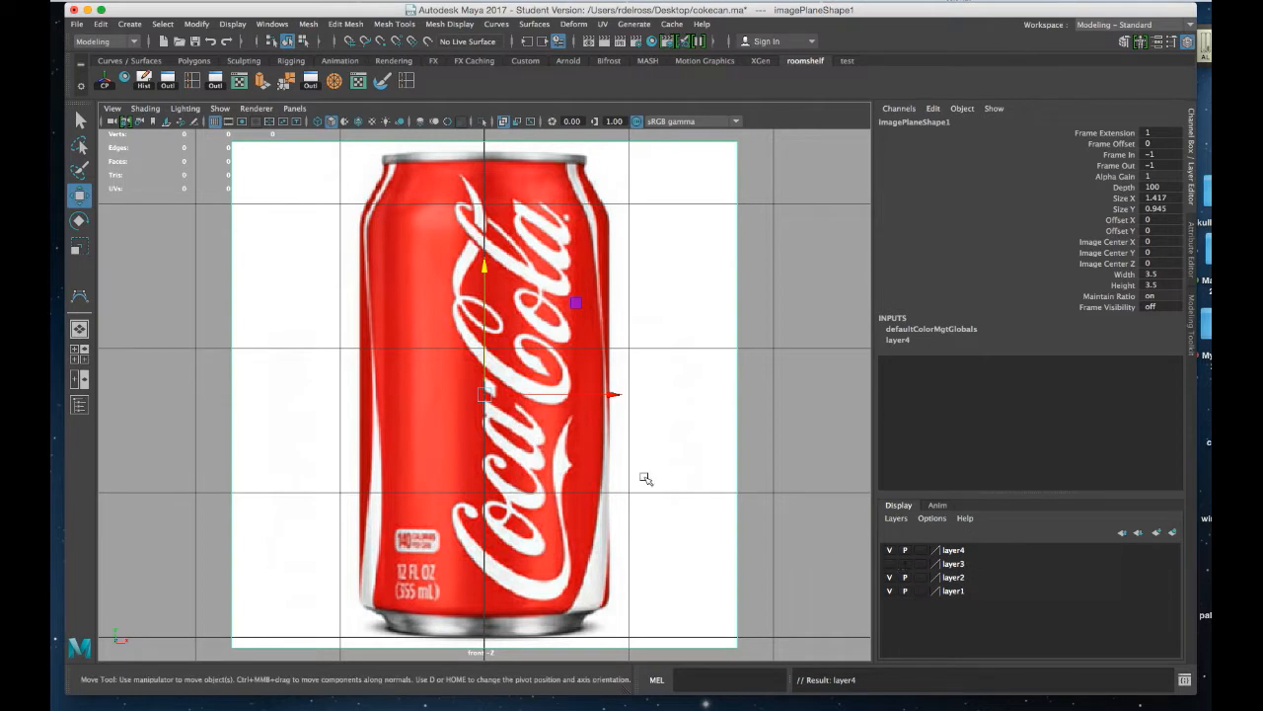
left_click(890, 551)
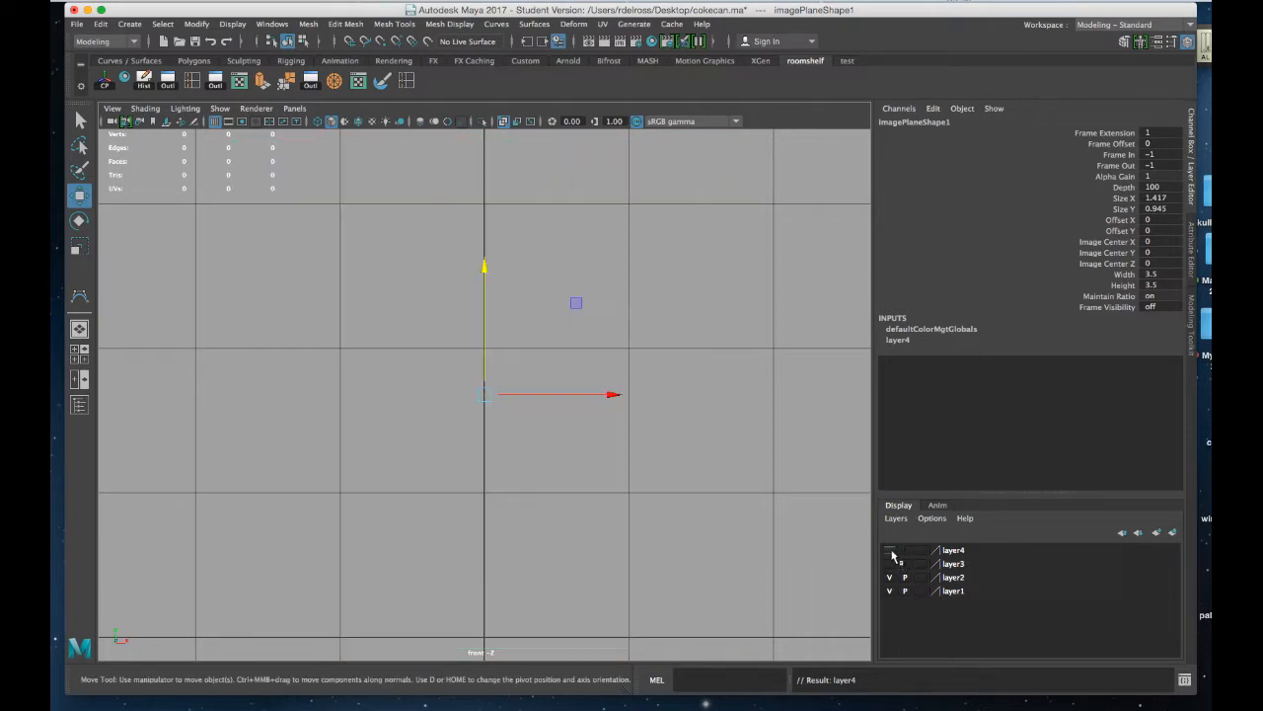
left_click(890, 550)
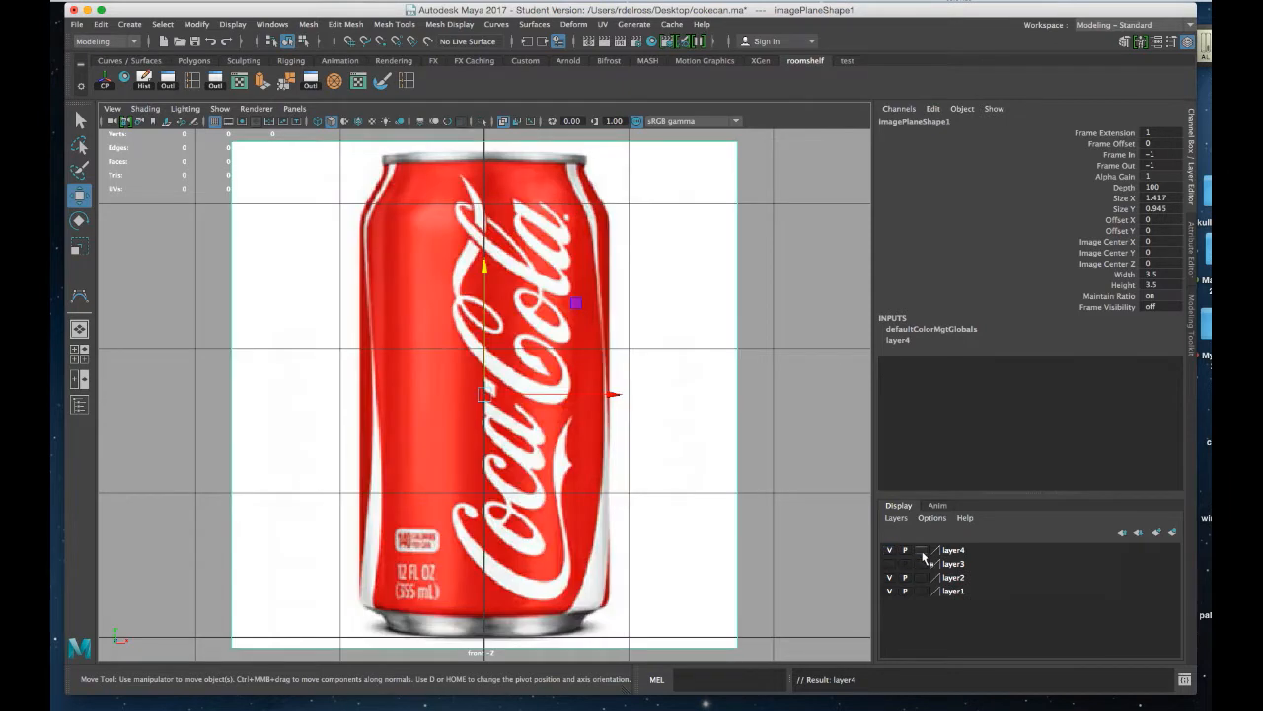
left_click(921, 551)
left_click(922, 551)
- Set the image plane's Alpha Gain to 0.5
key("ctrl+a")
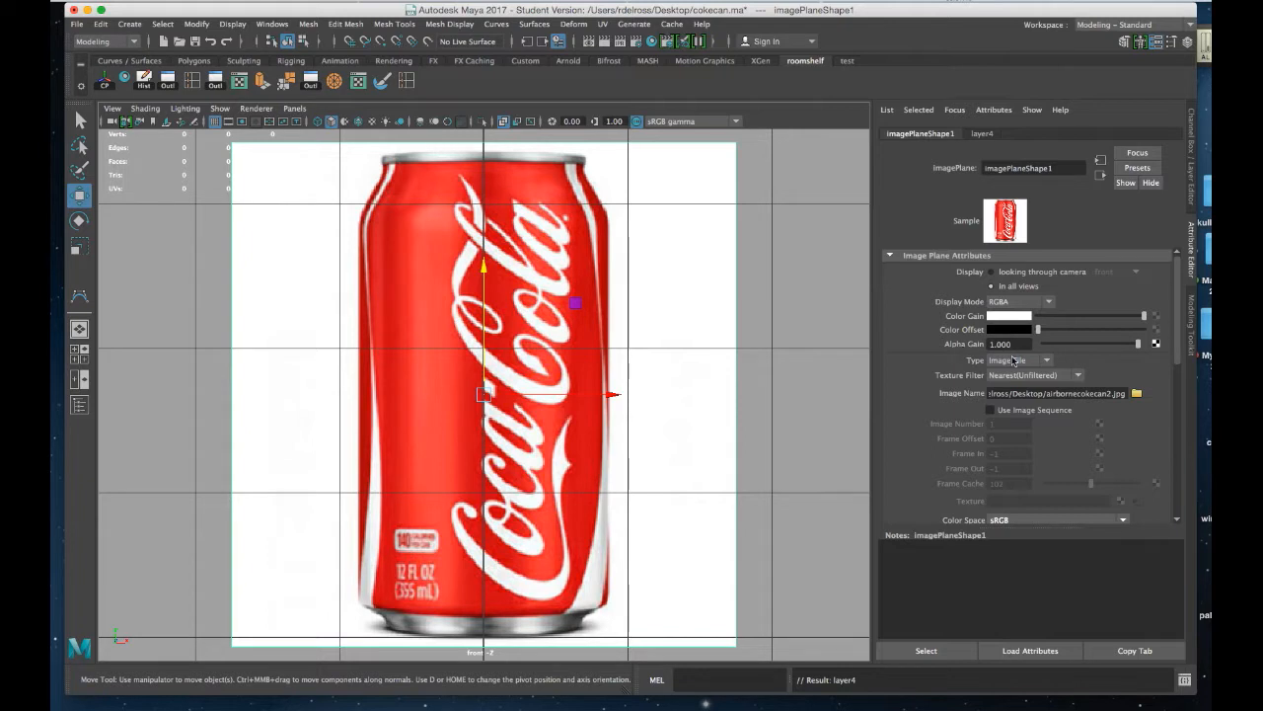
left_click_drag(1034, 347, 977, 345)
type(".5")
key("Return")
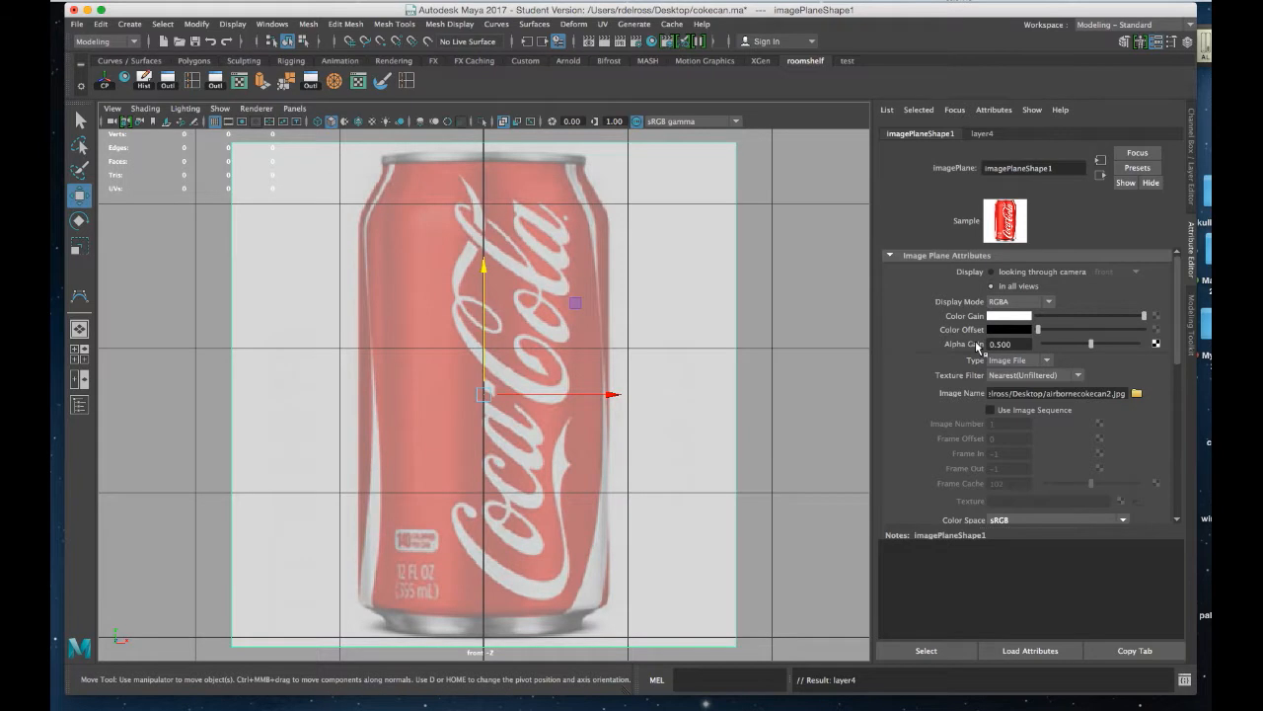
- In the perspective view, move the image plane backward along Z, behind the grid's origin
key("space")
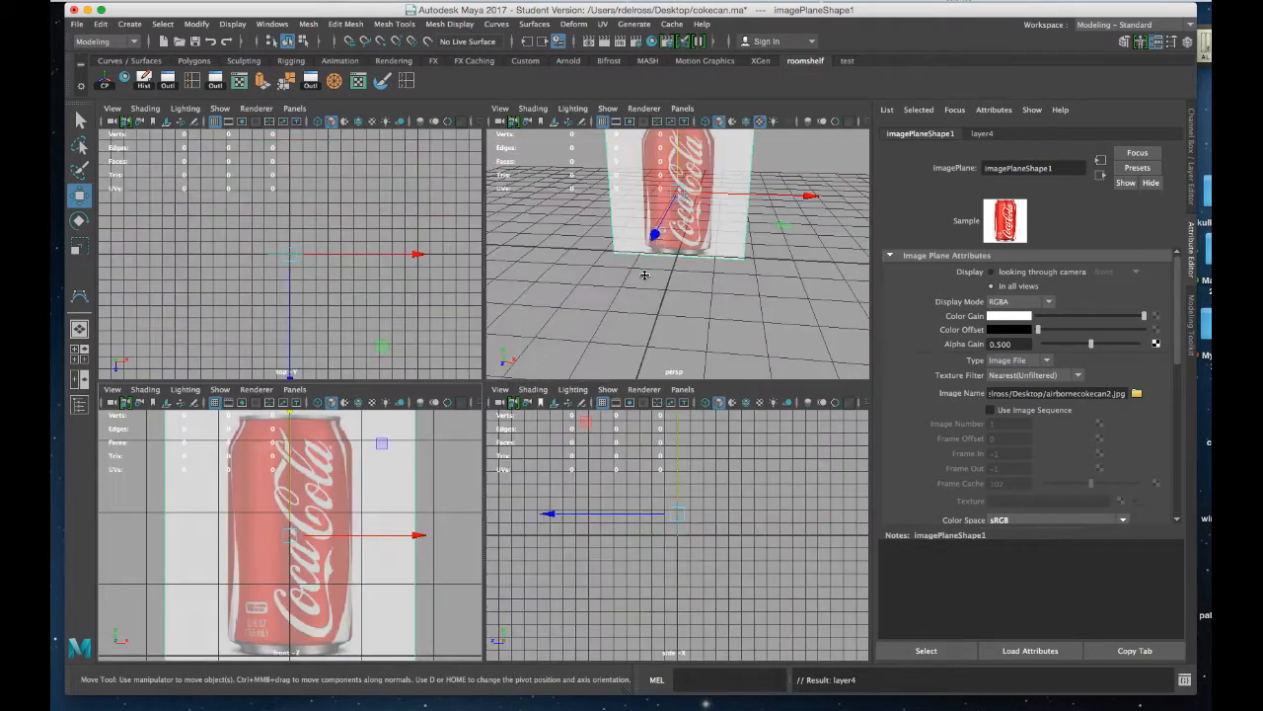
key("space")
left_click_drag(671, 237, 549, 281, "alt")
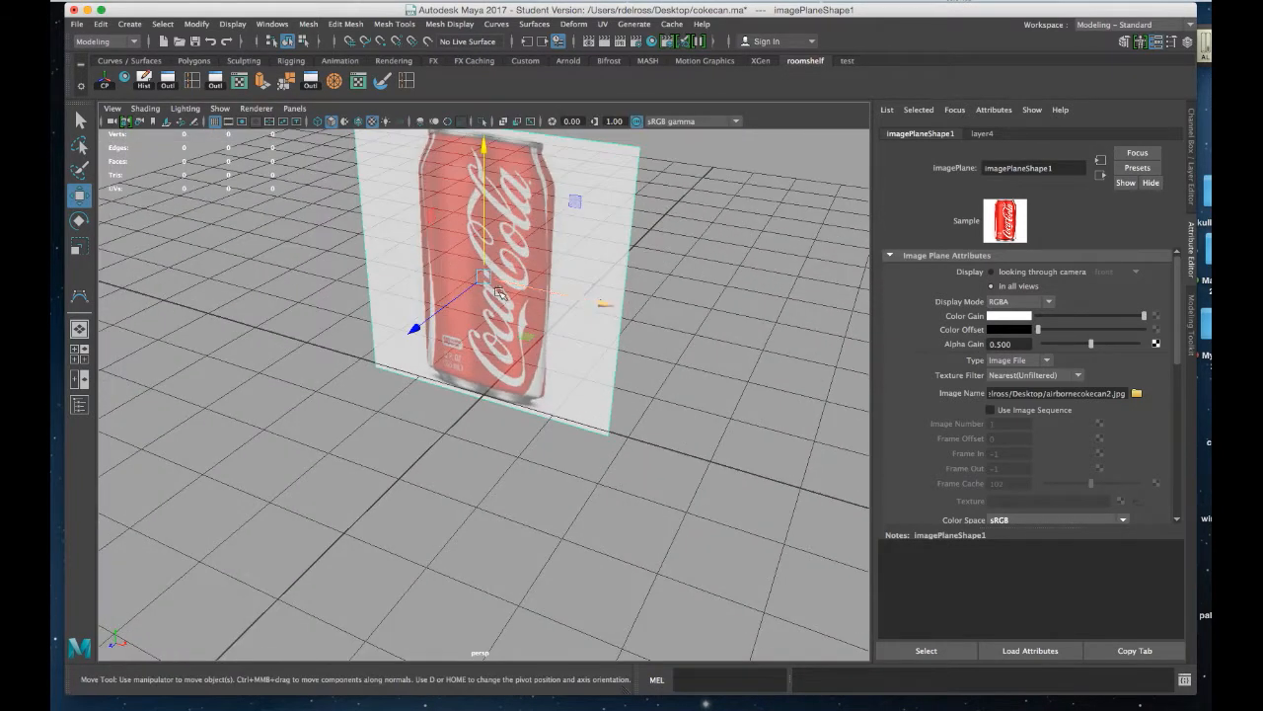
left_click_drag(413, 329, 621, 271)
left_click_drag(679, 309, 632, 282, "alt")
- Set the image plane's display layer to reference (R) and deselect everything
left_click(1187, 43)
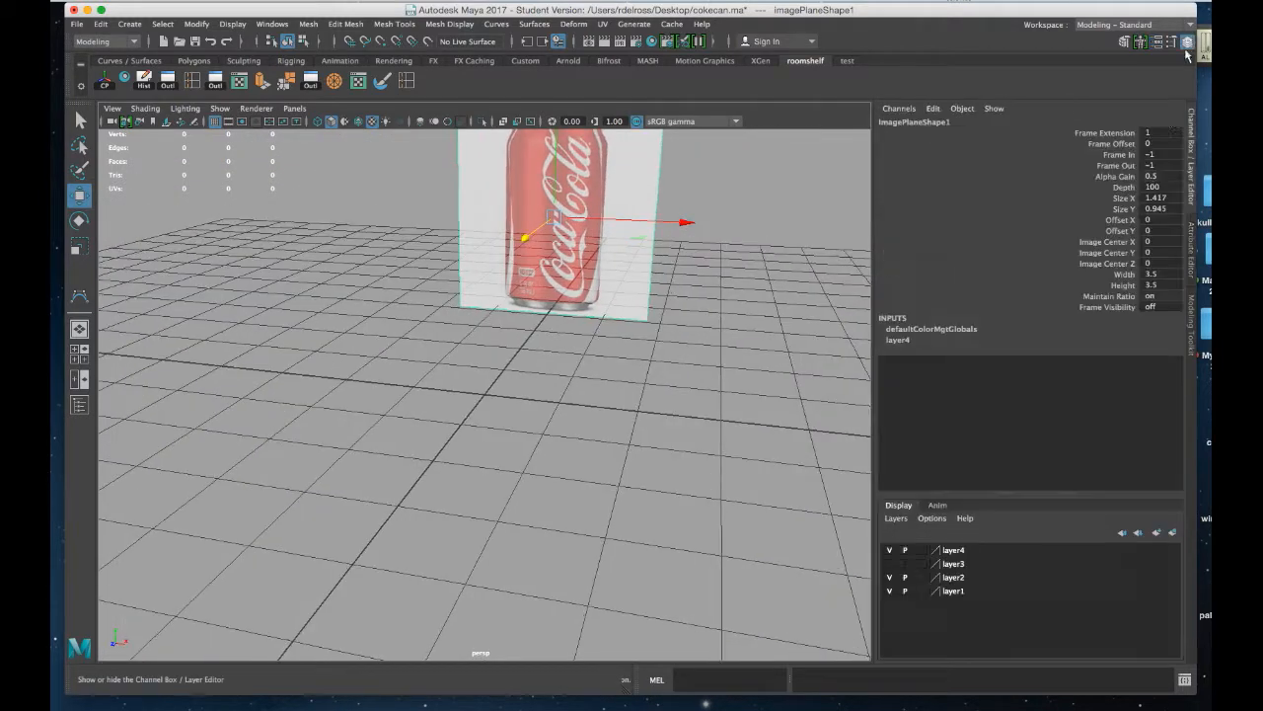
left_click(922, 551)
left_click(921, 551)
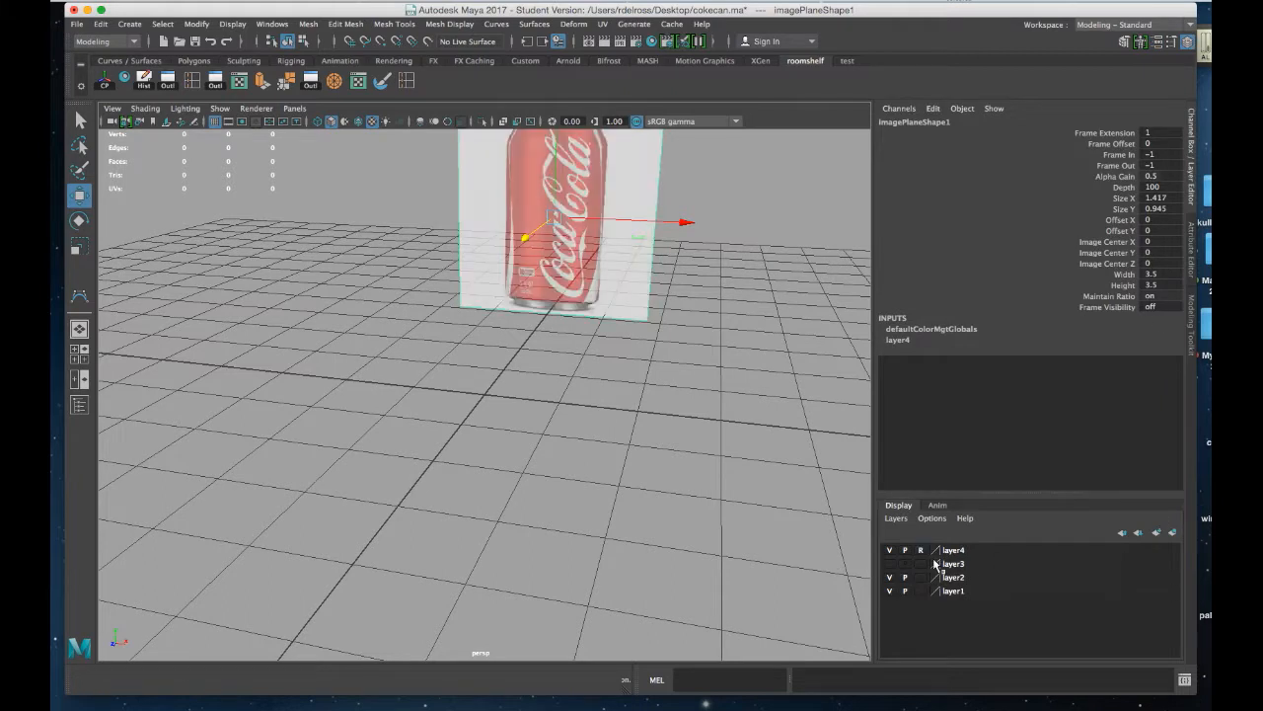
left_click(705, 305)
left_click_drag(694, 293, 696, 365, "alt")
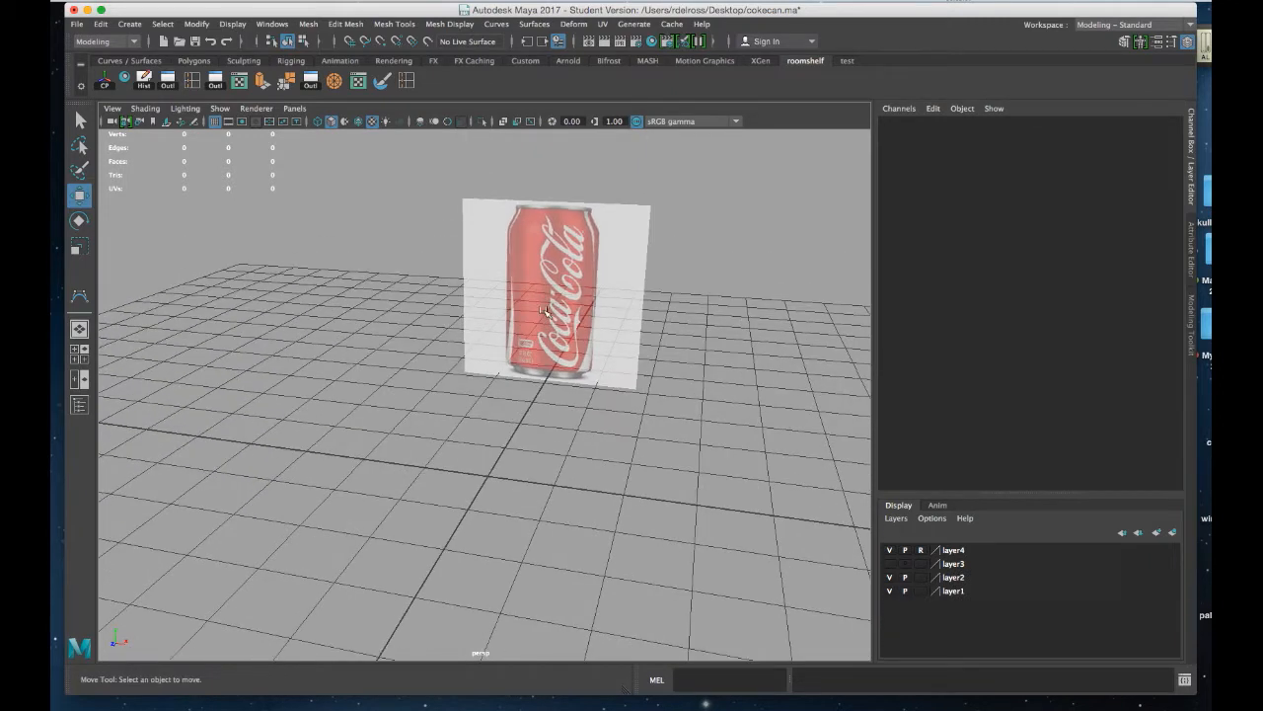
- Activate the CV Curve Tool in the front view with its options open and curve degree at 1 Linear
key("space")
key("space")
right_click_drag(521, 502, 488, 453, "alt")
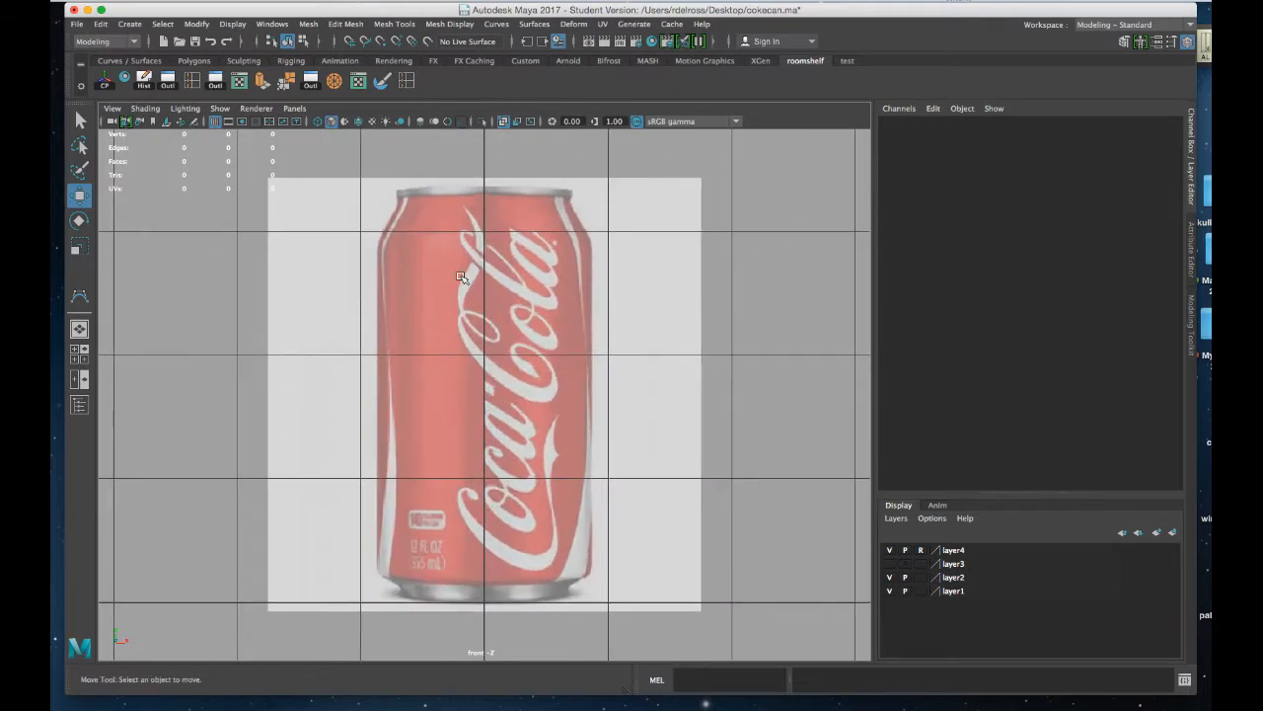
key("space")
left_click(371, 225)
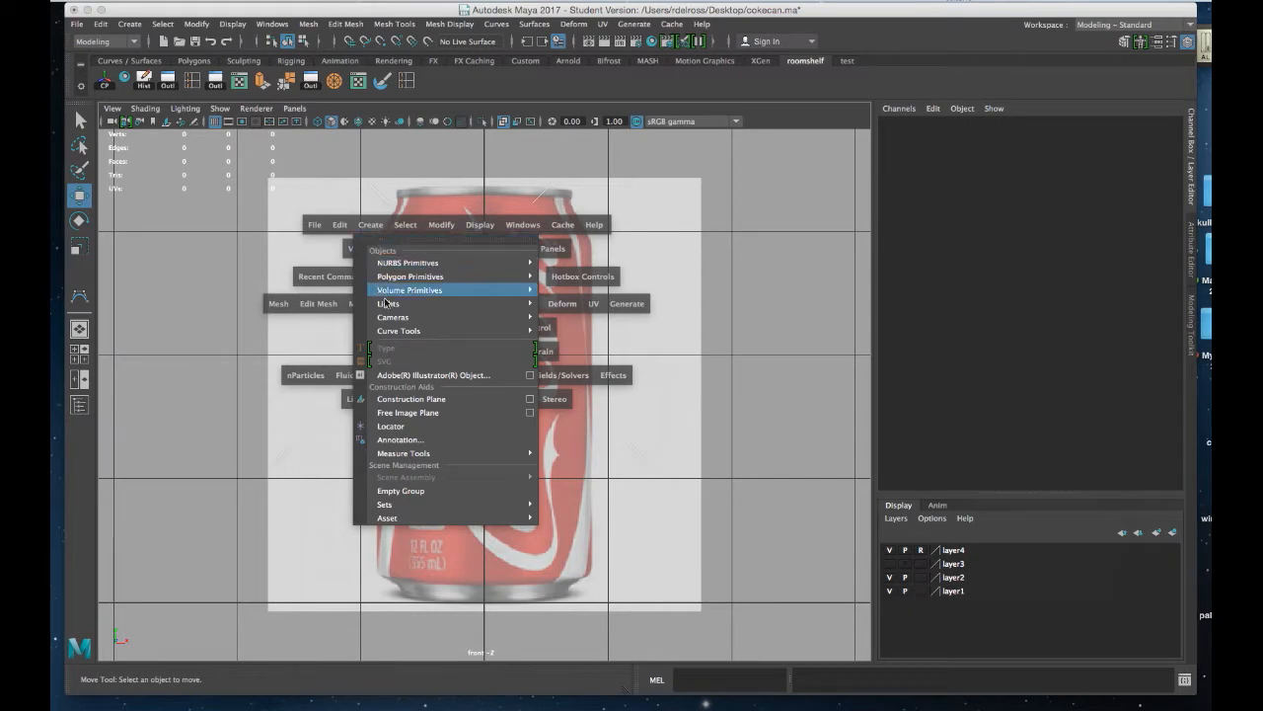
mouse_move(399, 334)
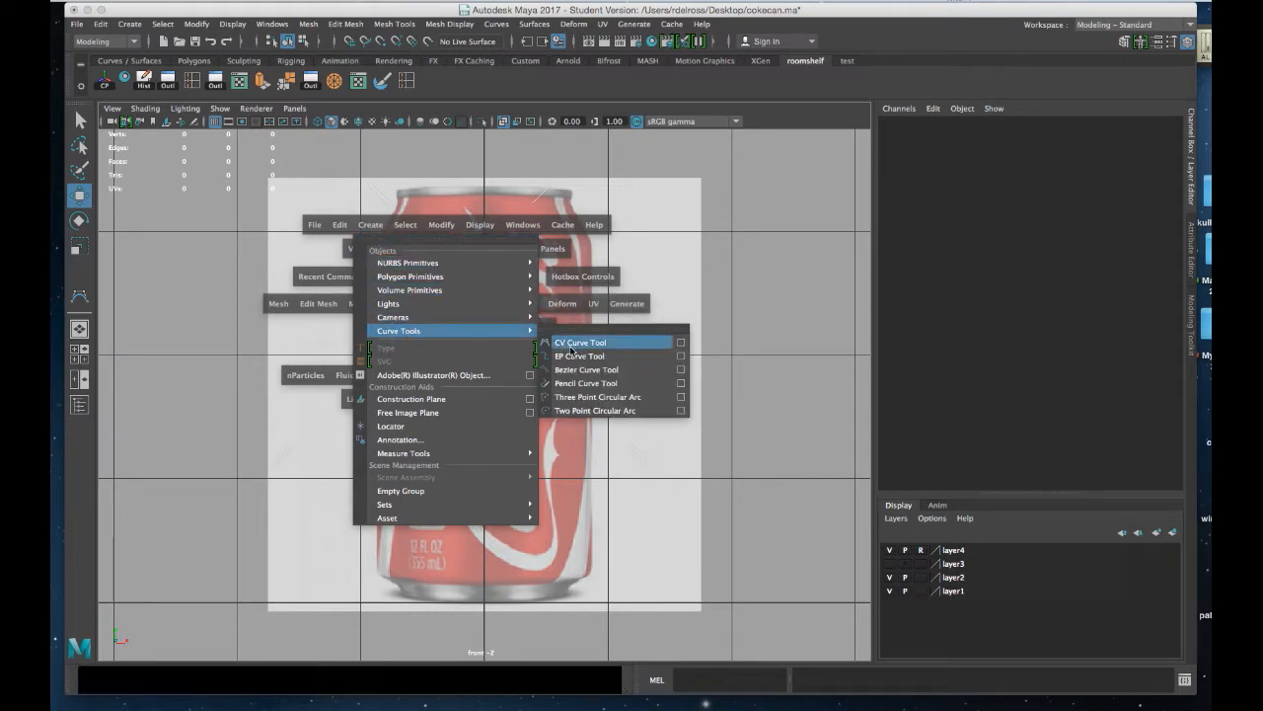
left_click(680, 343)
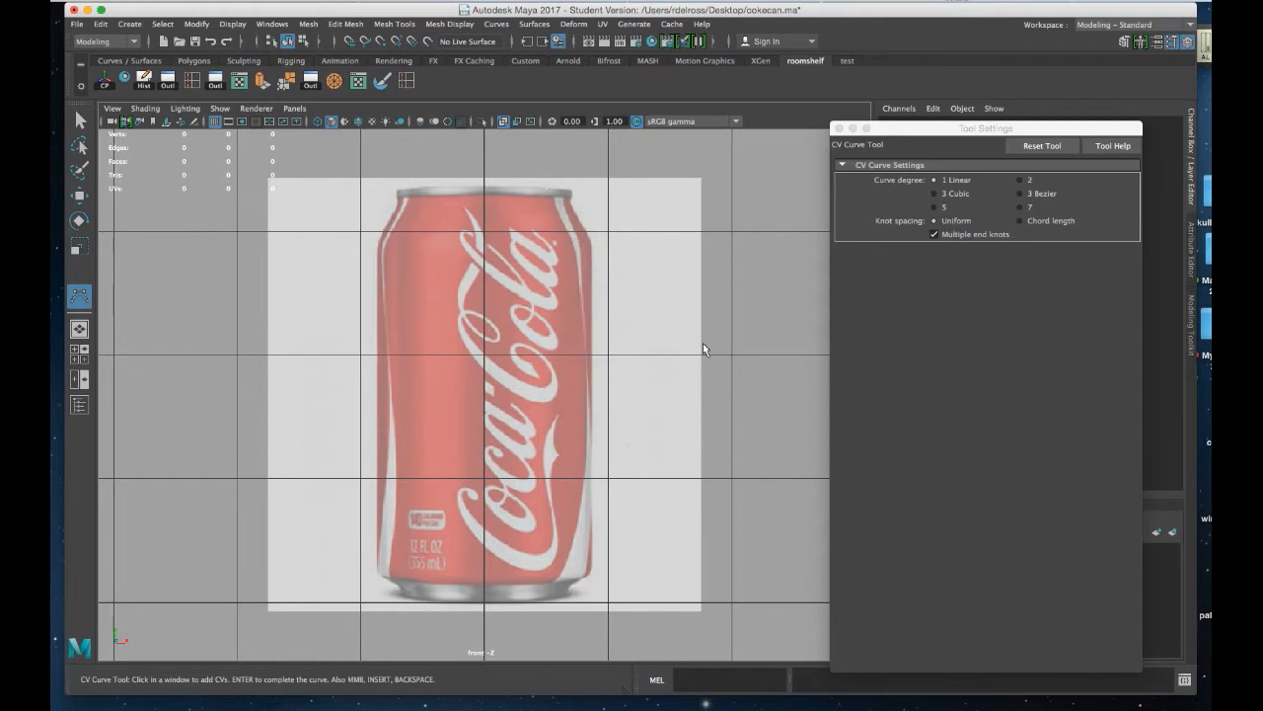
scroll(457, 399, "up", 3)
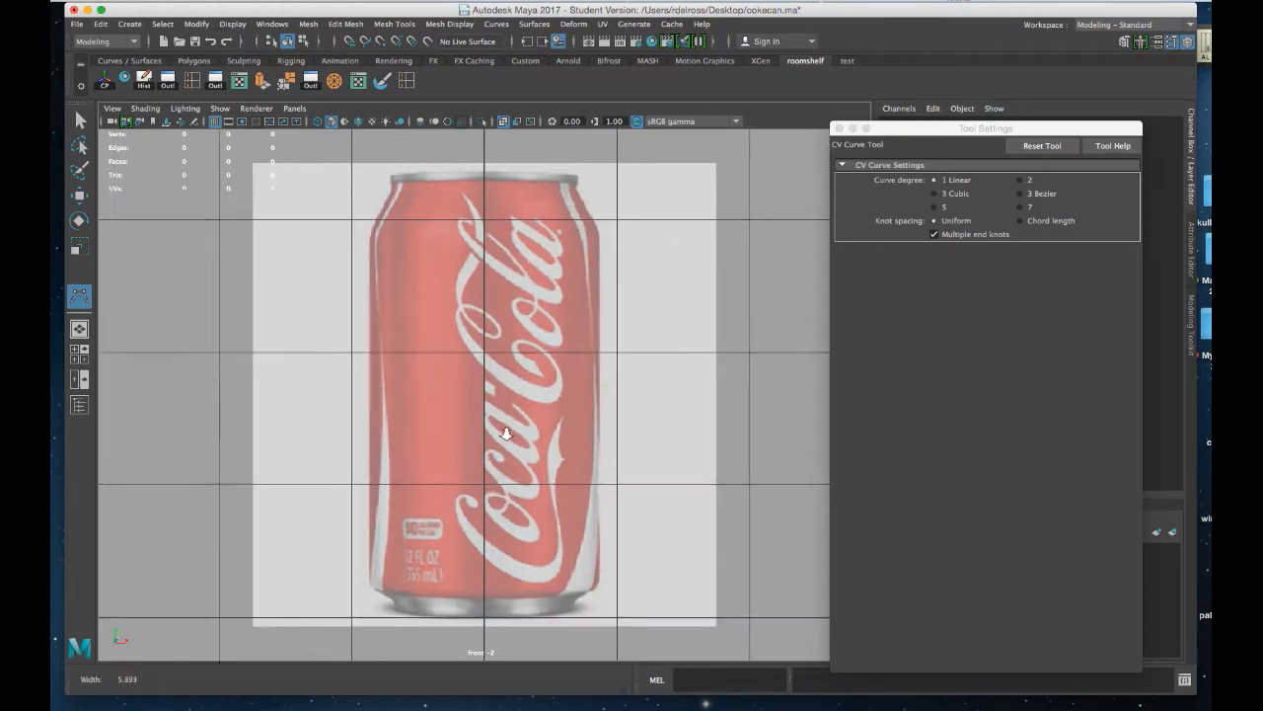
- Trace the can's base as a linear curve from the bottom centre line out to the lower edge of the side wall
left_click(483, 635)
left_click(571, 636)
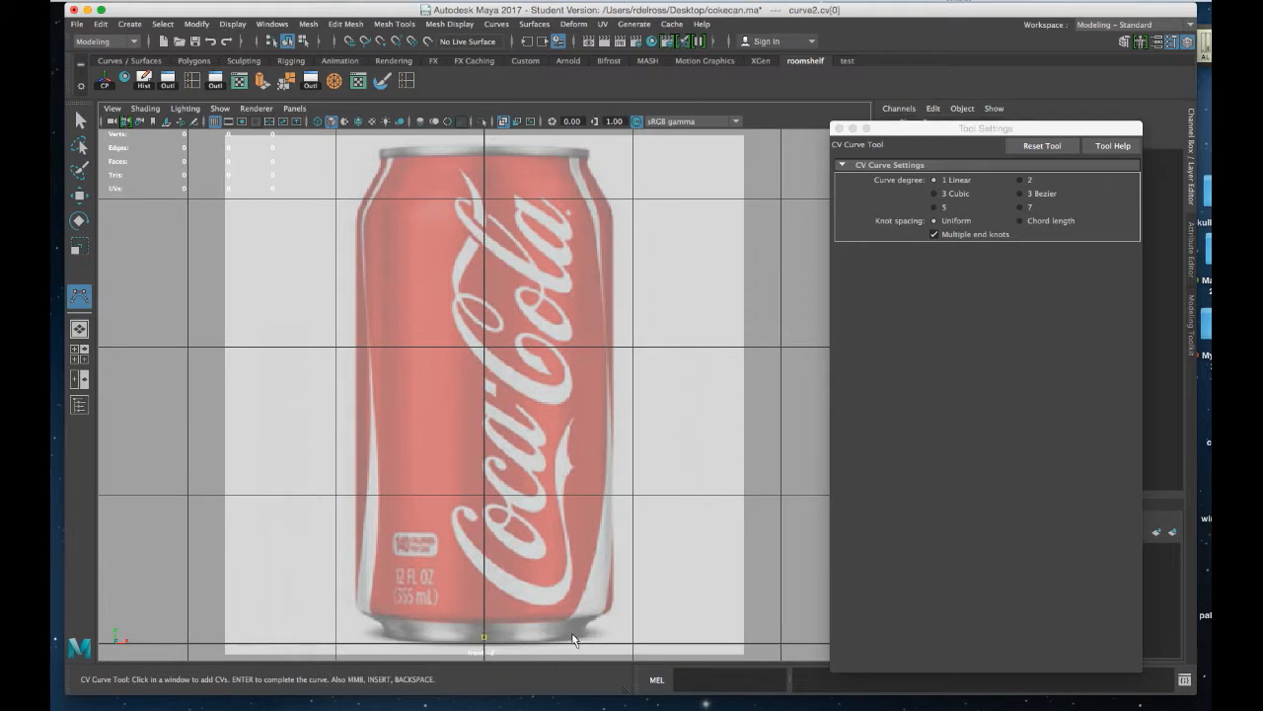
left_click_drag(573, 633, 576, 634)
left_click(586, 638)
left_click(613, 603)
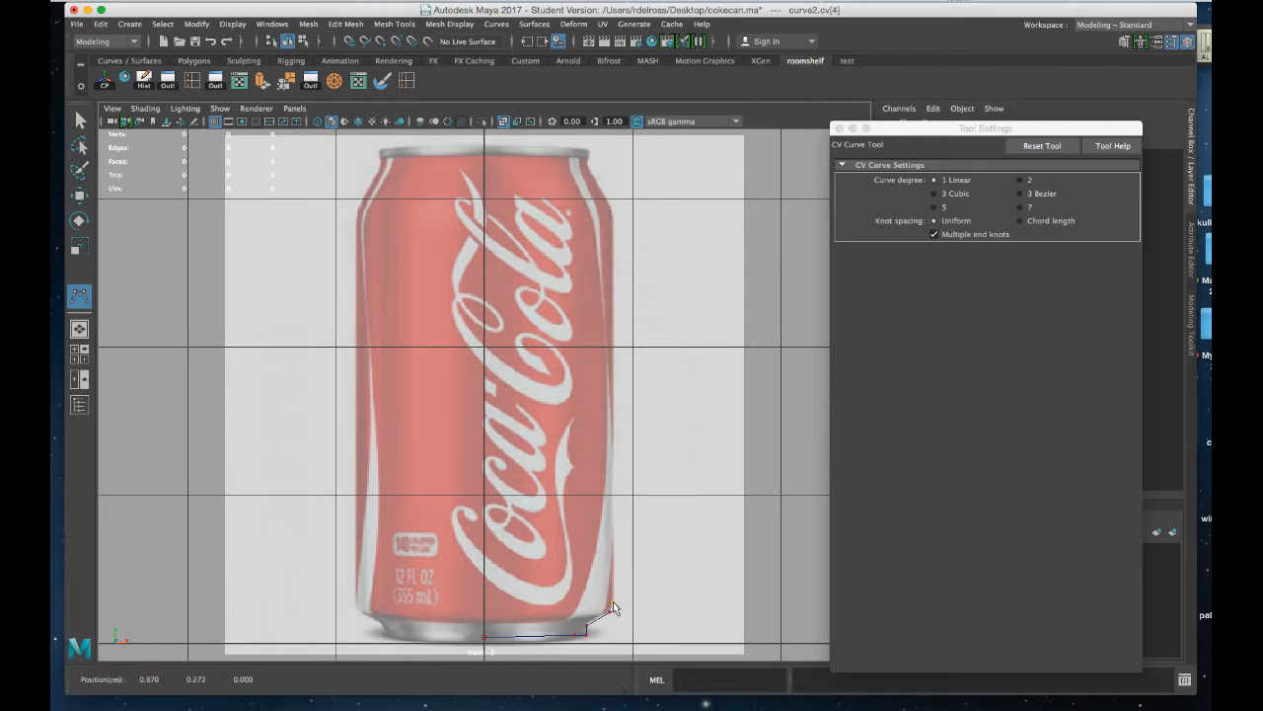
- Continue the linear profile curve up the can's side wall and along the sloped shoulder to the neck just below the rim
left_click(612, 213)
left_click(610, 205)
left_click(587, 169)
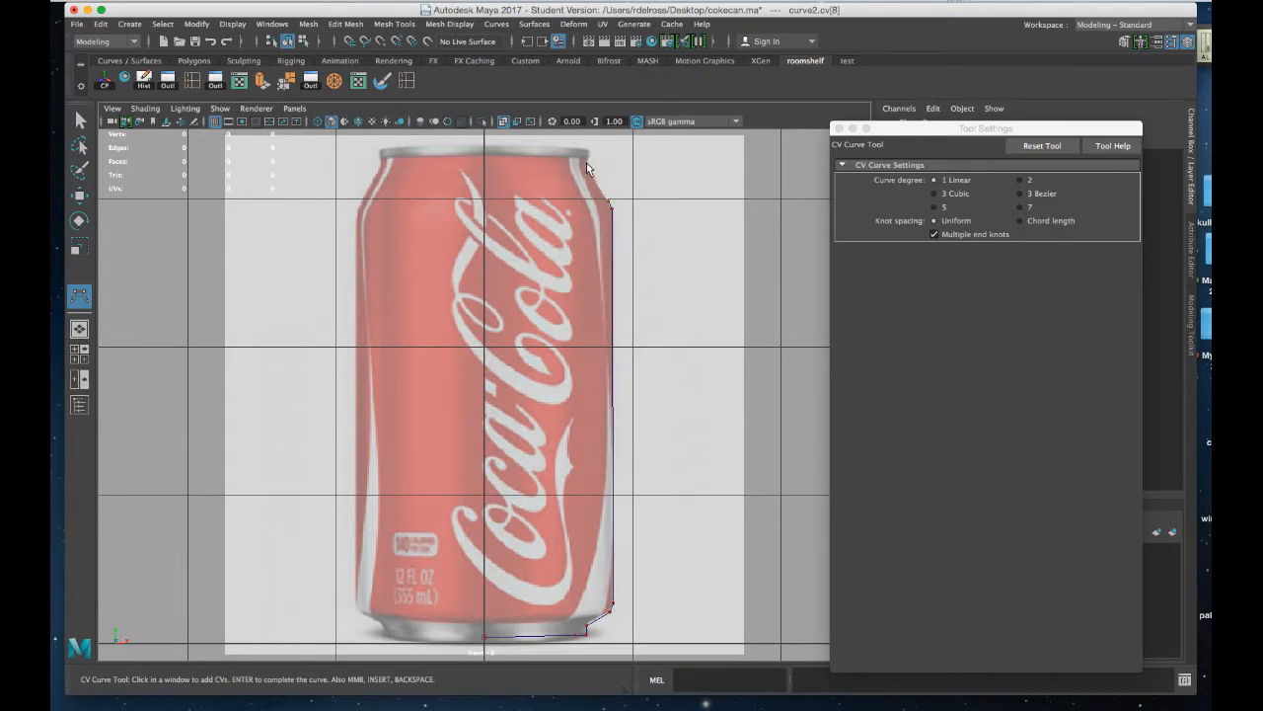
right_click_drag(570, 158, 615, 333, "alt")
middle_click_drag(609, 324, 573, 563, "alt")
right_click_drag(520, 316, 564, 530, "alt")
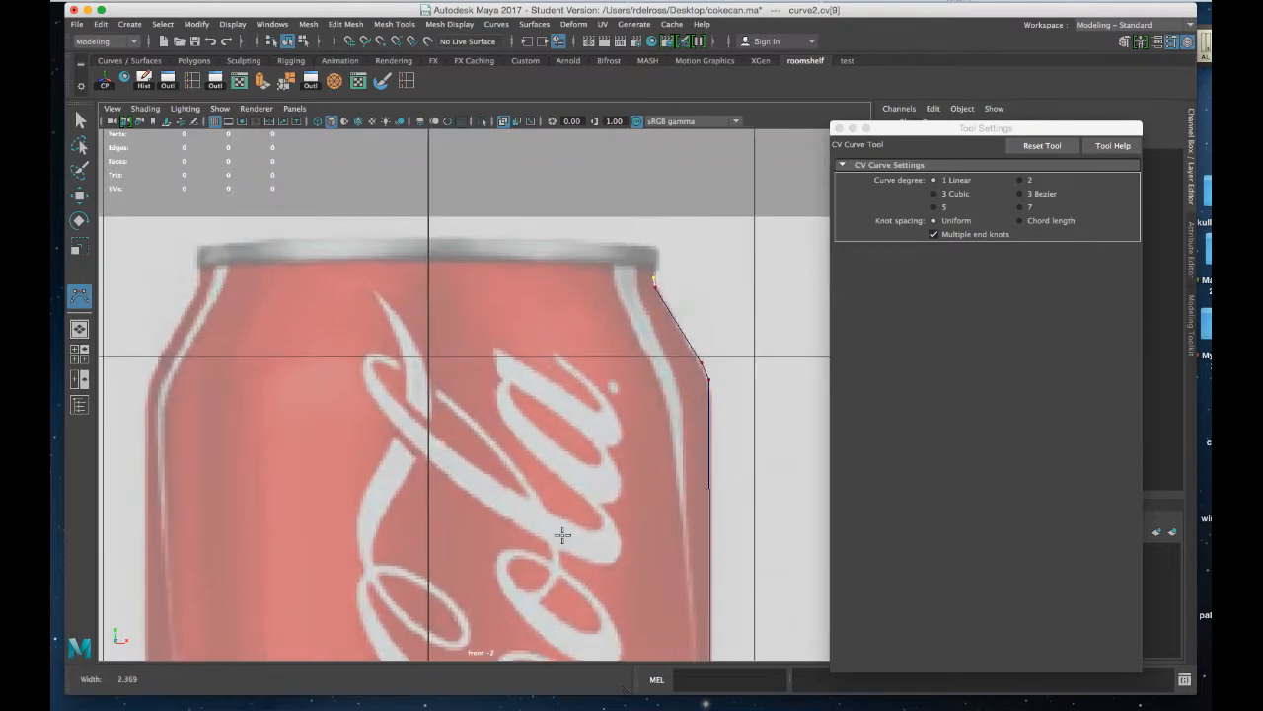
left_click(655, 268)
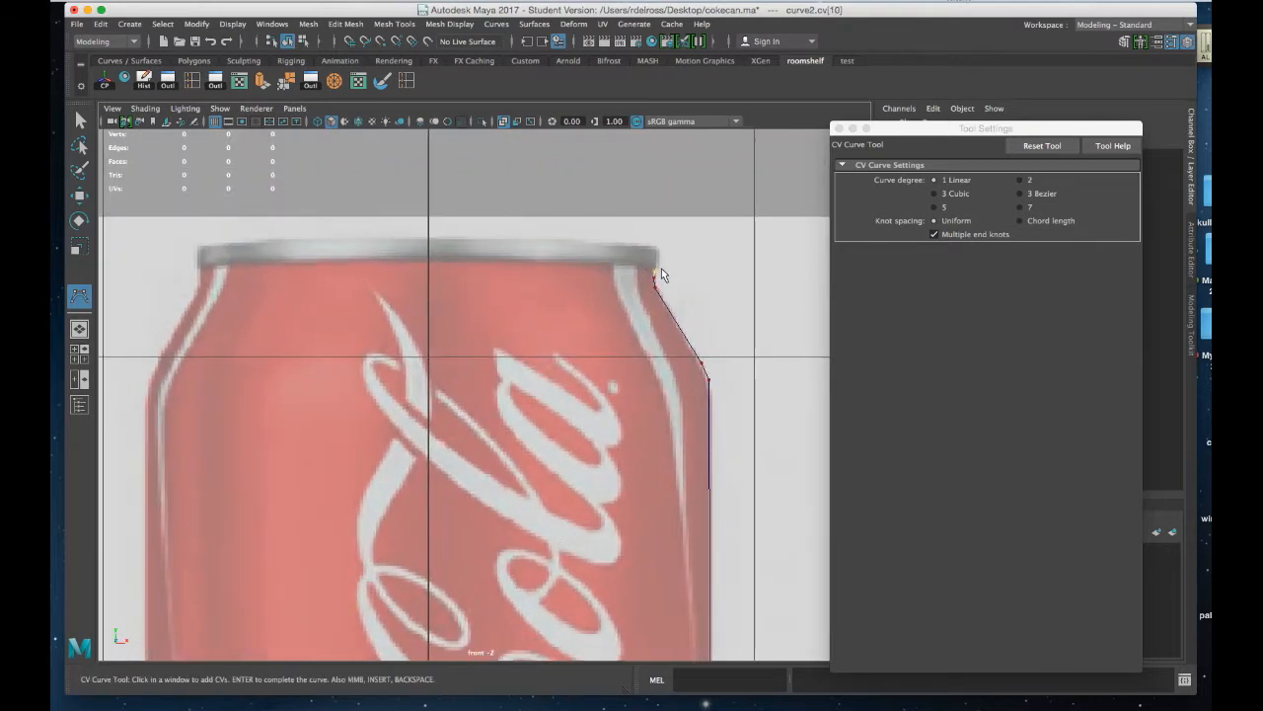
- Trace the rim, its inner drop and the lid to the centre line, finish the curve, and save the scene
left_click(661, 267)
left_click(659, 249)
left_click(645, 247)
left_click(642, 259)
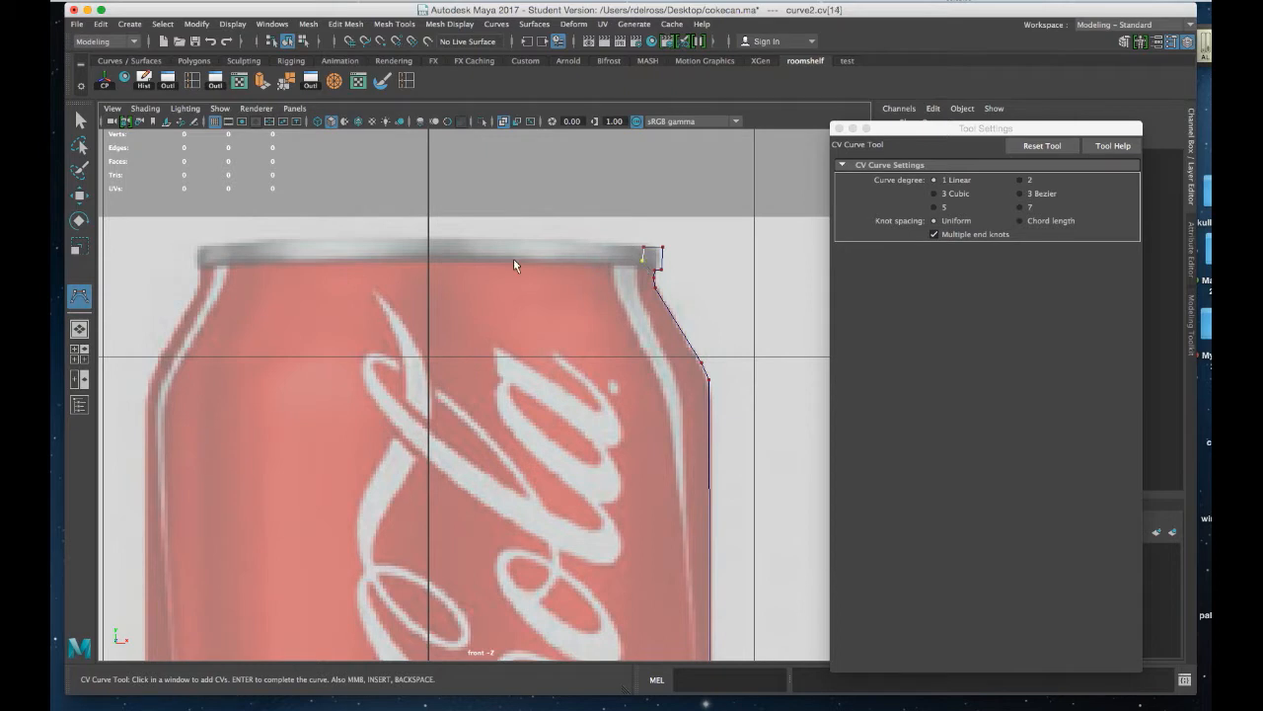
left_click_drag(427, 268, 428, 259)
key("Return")
key("super+s")
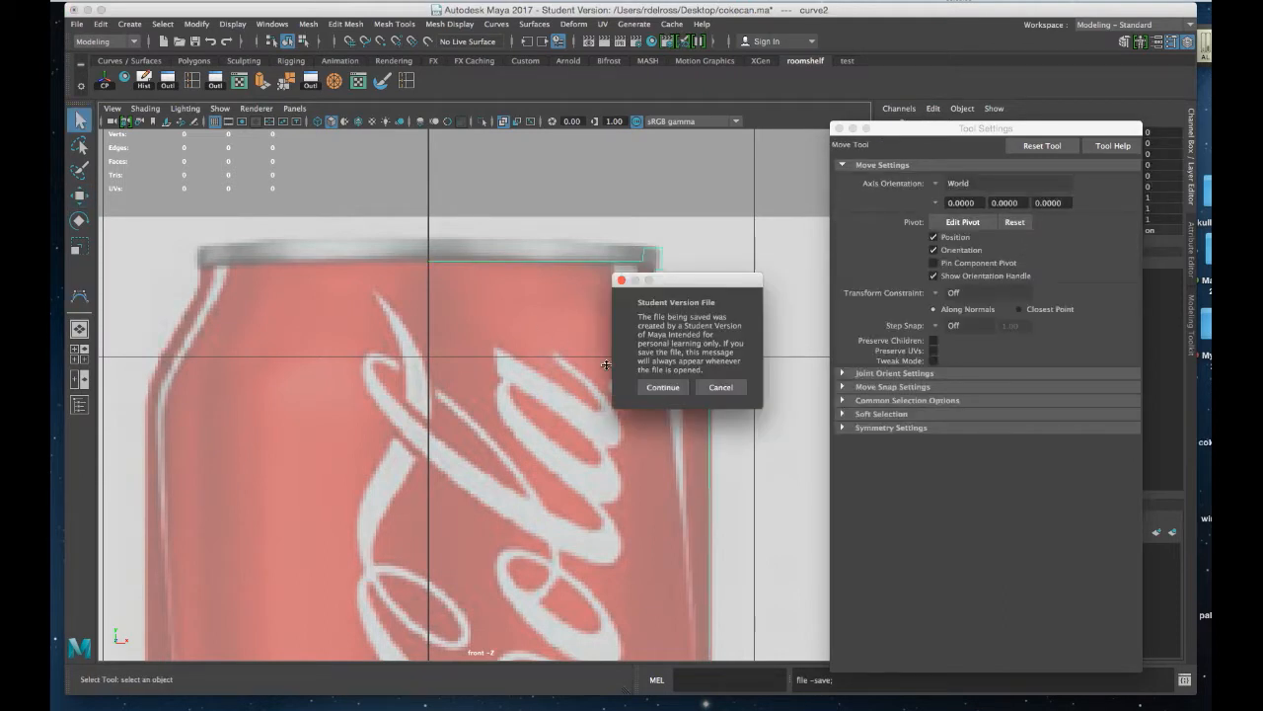
left_click(670, 388)
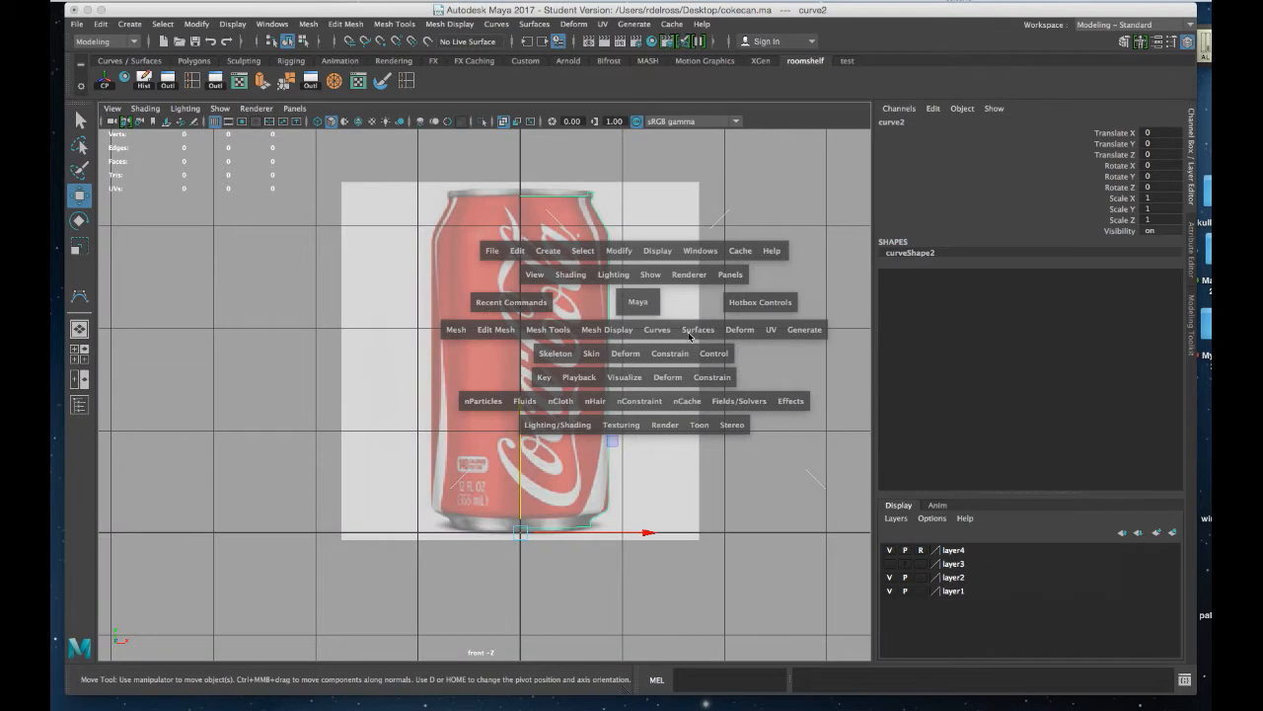
- Revolve the profile curve with reset options, Polygons output geometry and the Control points tessellation method
left_click(688, 337)
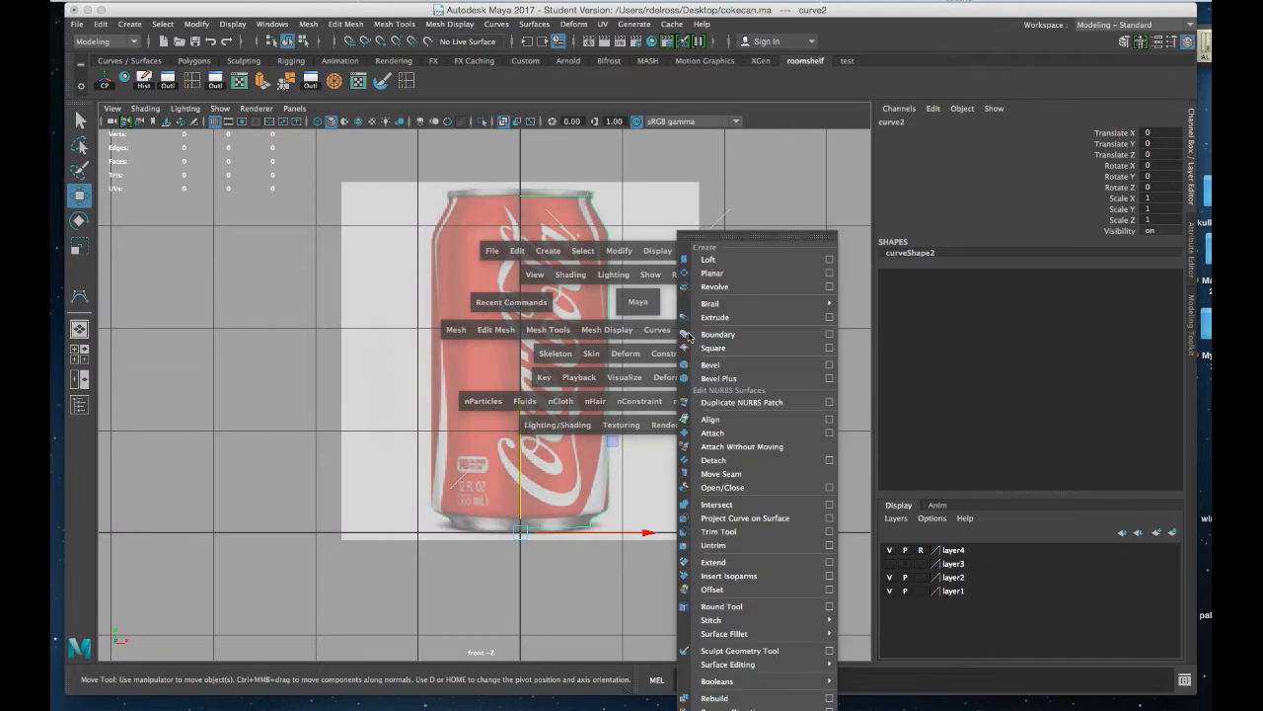
left_click(827, 287)
left_click_drag(986, 145, 946, 145)
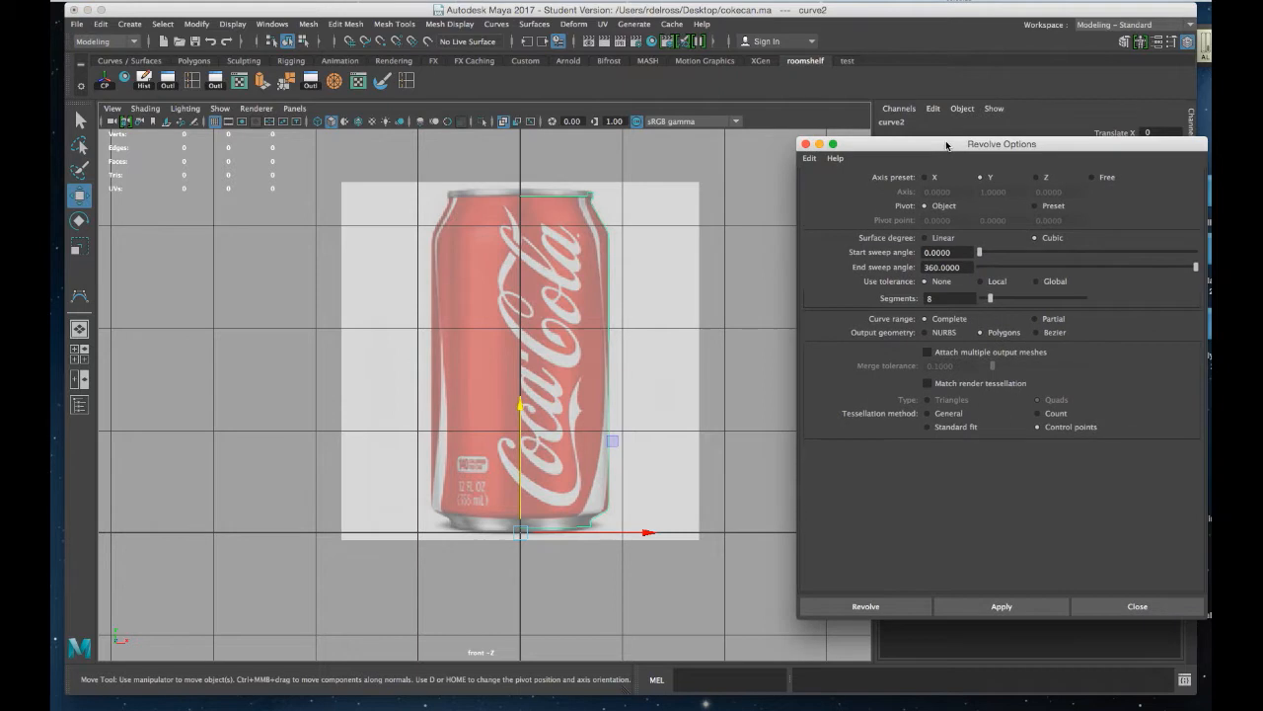
left_click(811, 158)
left_click(816, 187)
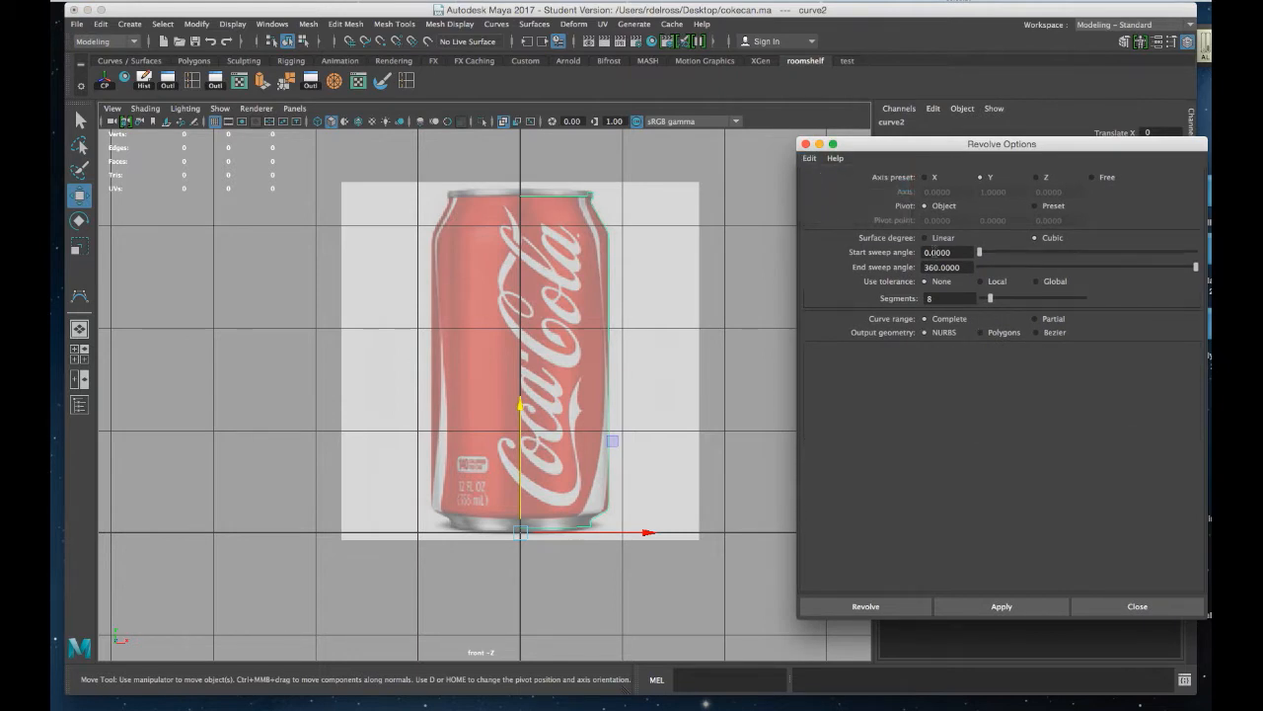
left_click(981, 334)
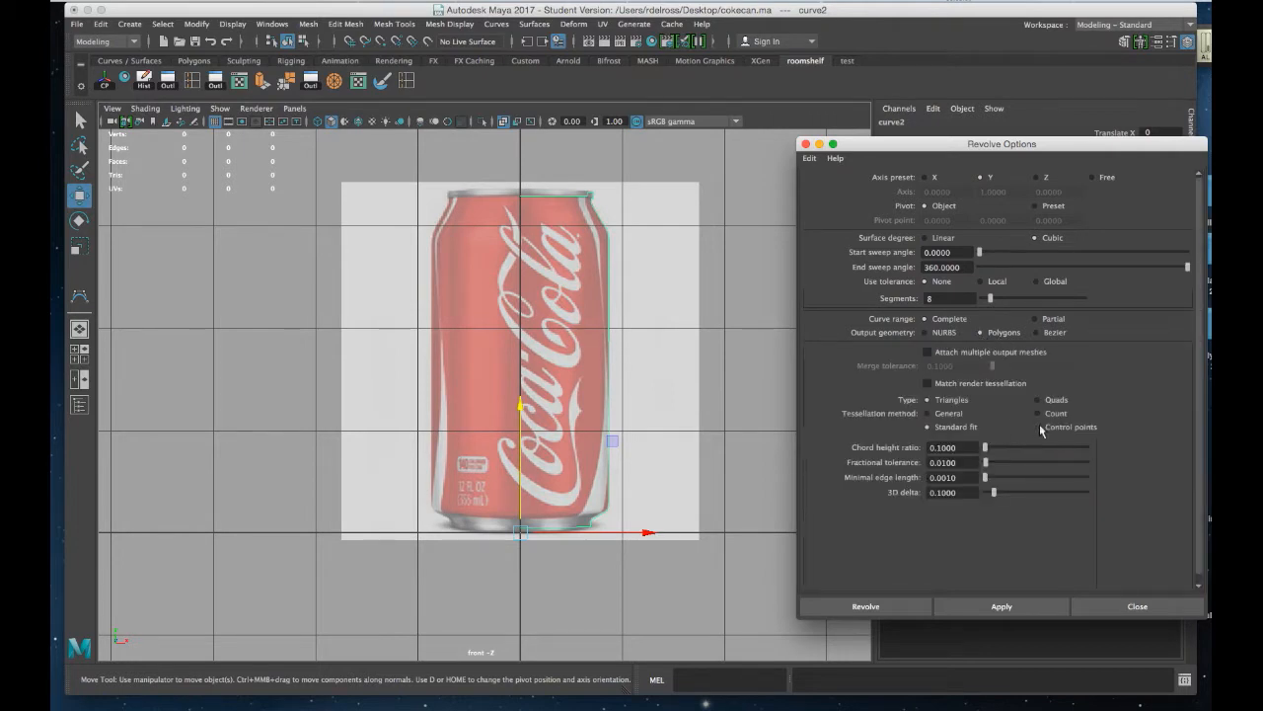
left_click(1039, 428)
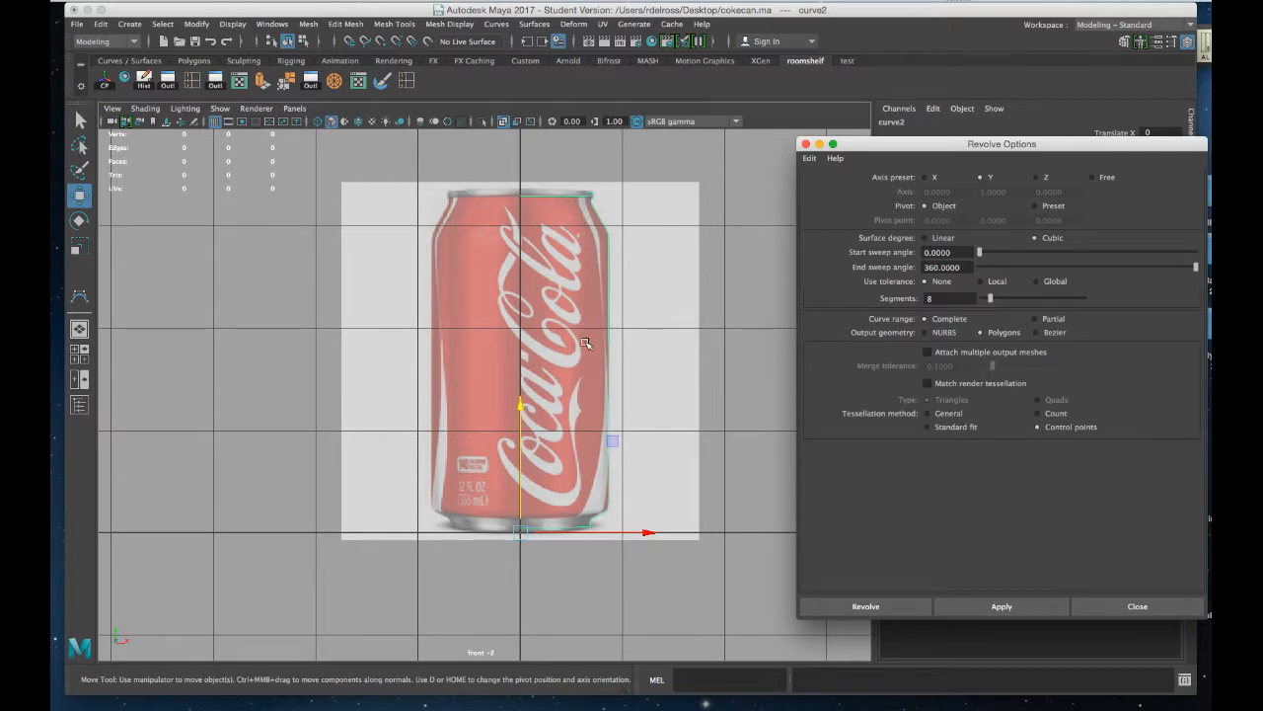
left_click(973, 605)
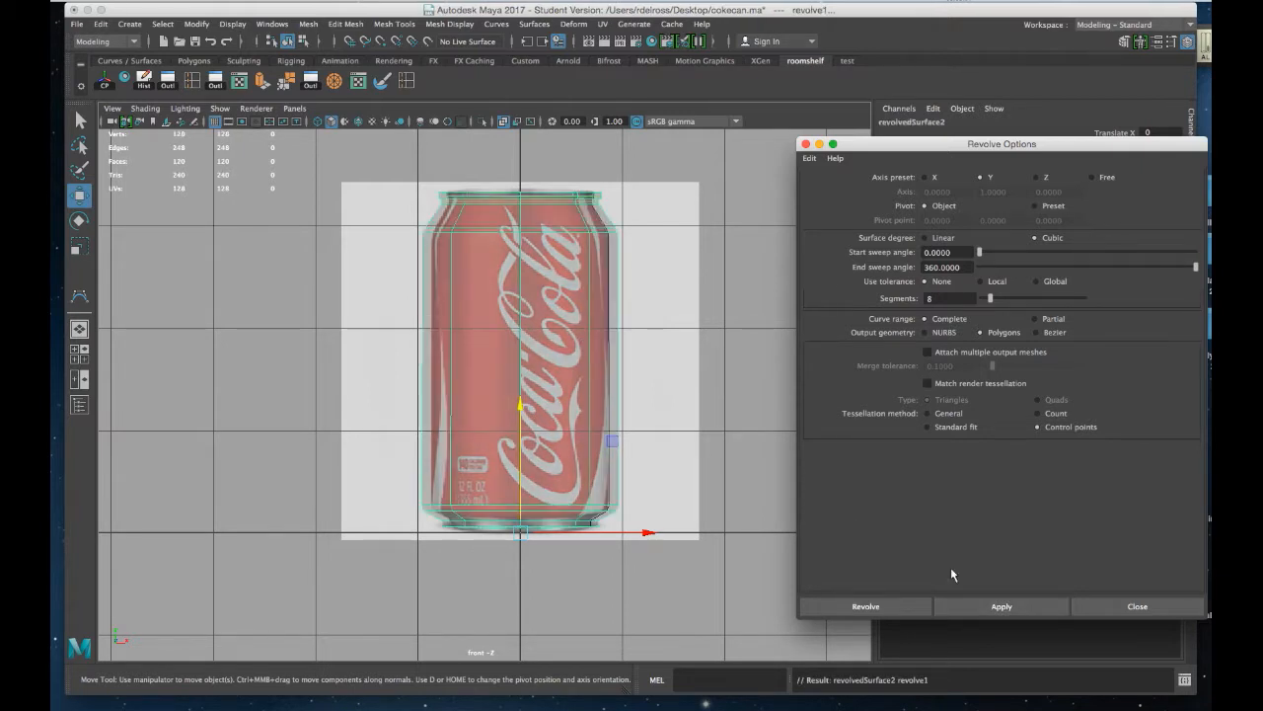
left_click(805, 144)
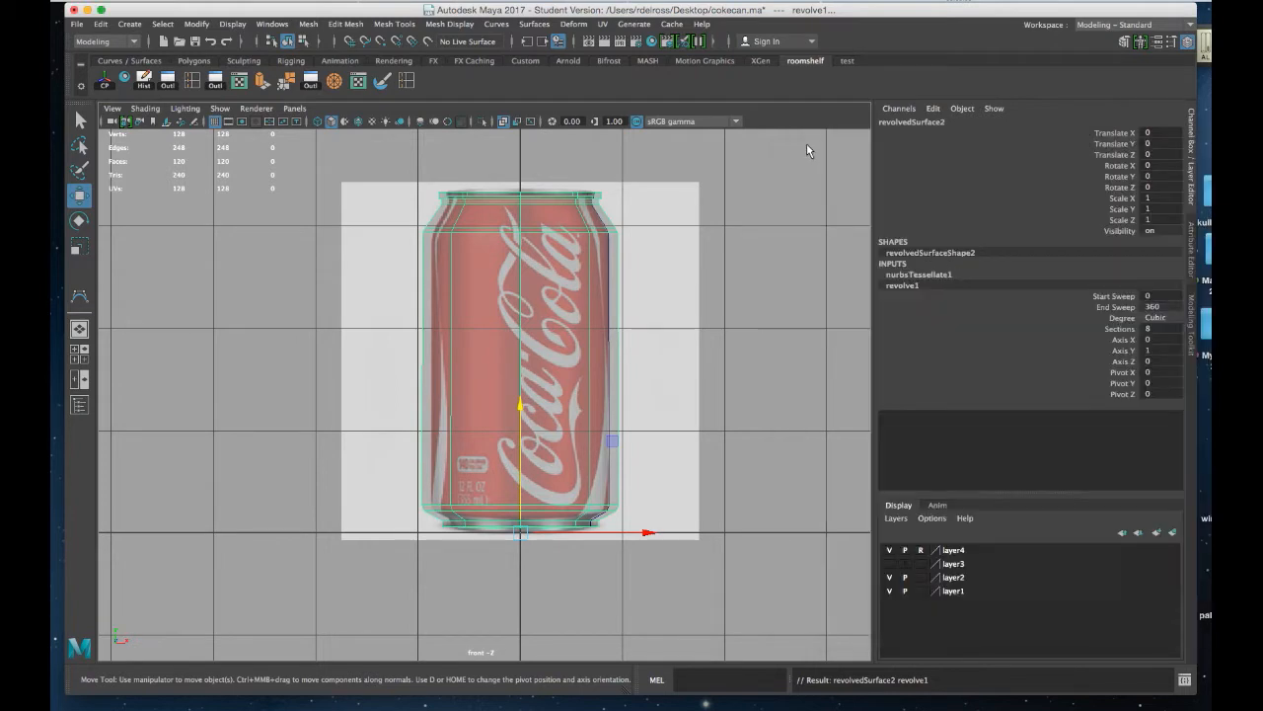
- Examine the revolved can in the perspective view with and without smooth preview, looking closely at the lid and rim
key("space")
key("space")
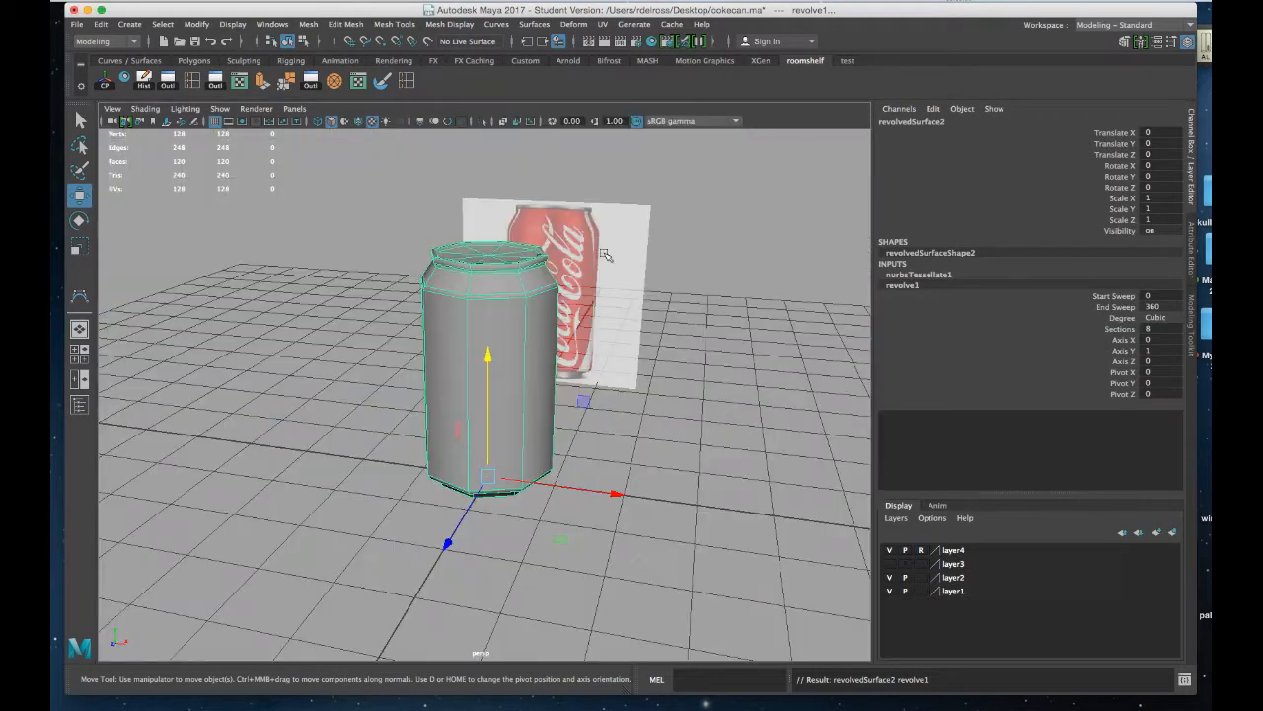
right_click_drag(596, 256, 654, 281, "alt")
left_click_drag(653, 281, 590, 334, "alt")
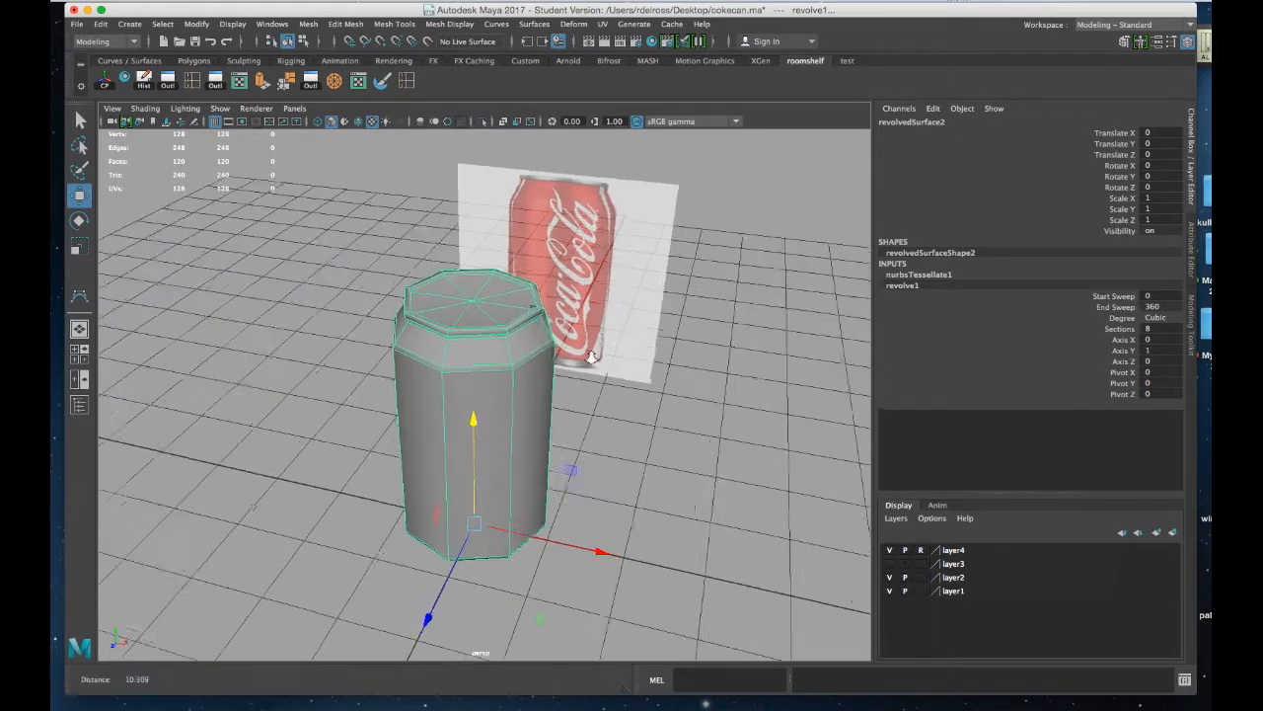
right_click_drag(590, 333, 618, 503, "alt")
left_click_drag(618, 502, 563, 440, "alt")
right_click_drag(563, 440, 550, 370, "alt")
mouse_move(549, 370)
left_mouse_down("alt")
mouse_move(552, 350)
mouse_move(571, 356)
left_mouse_up("alt")
key("3")
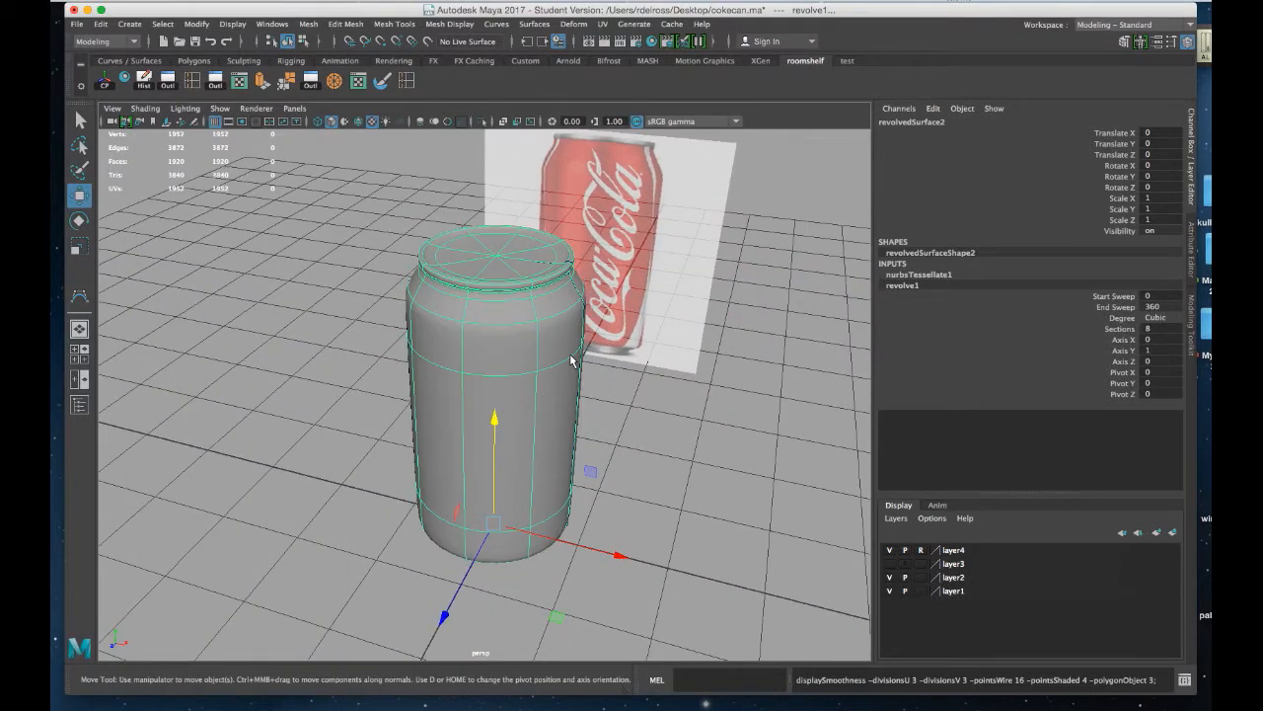
mouse_move(569, 359)
left_mouse_down("alt")
mouse_move(601, 313)
mouse_move(555, 347)
left_mouse_up("alt")
right_click_drag(554, 348, 560, 382, "alt")
left_click_drag(560, 383, 583, 352, "alt")
right_click_drag(584, 353, 536, 375, "alt")
left_click_drag(535, 375, 660, 366, "alt")
right_click_drag(620, 283, 590, 356, "alt")
left_click_drag(590, 356, 645, 302, "alt")
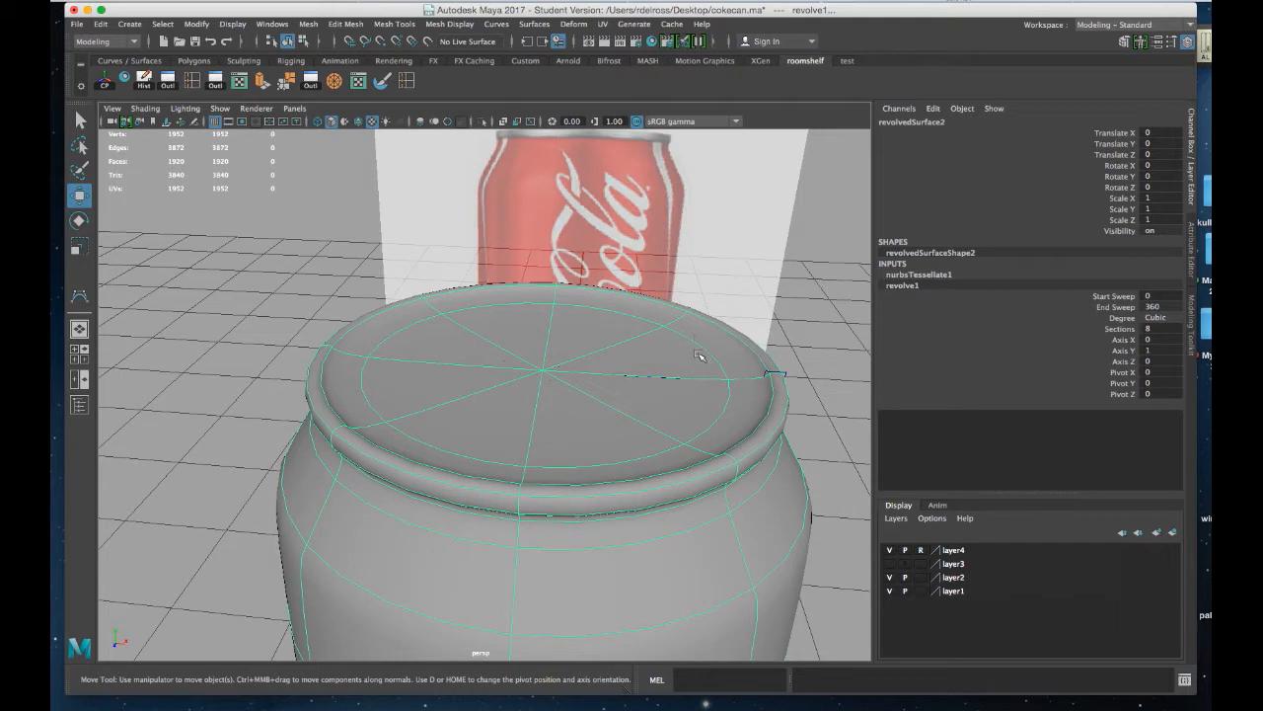
key("1")
left_click_drag(691, 373, 704, 321, "alt")
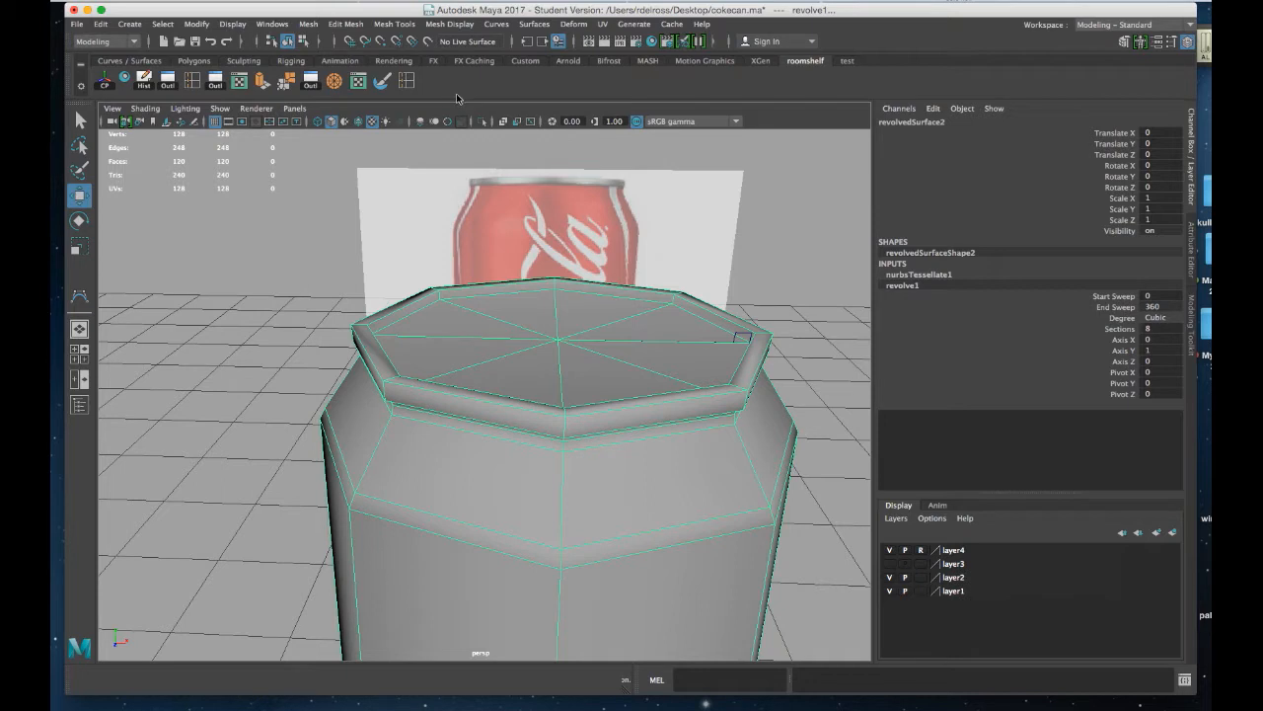
- Insert an edge loop on the inner wall of the rim, close to where it meets the lid
left_click(402, 24)
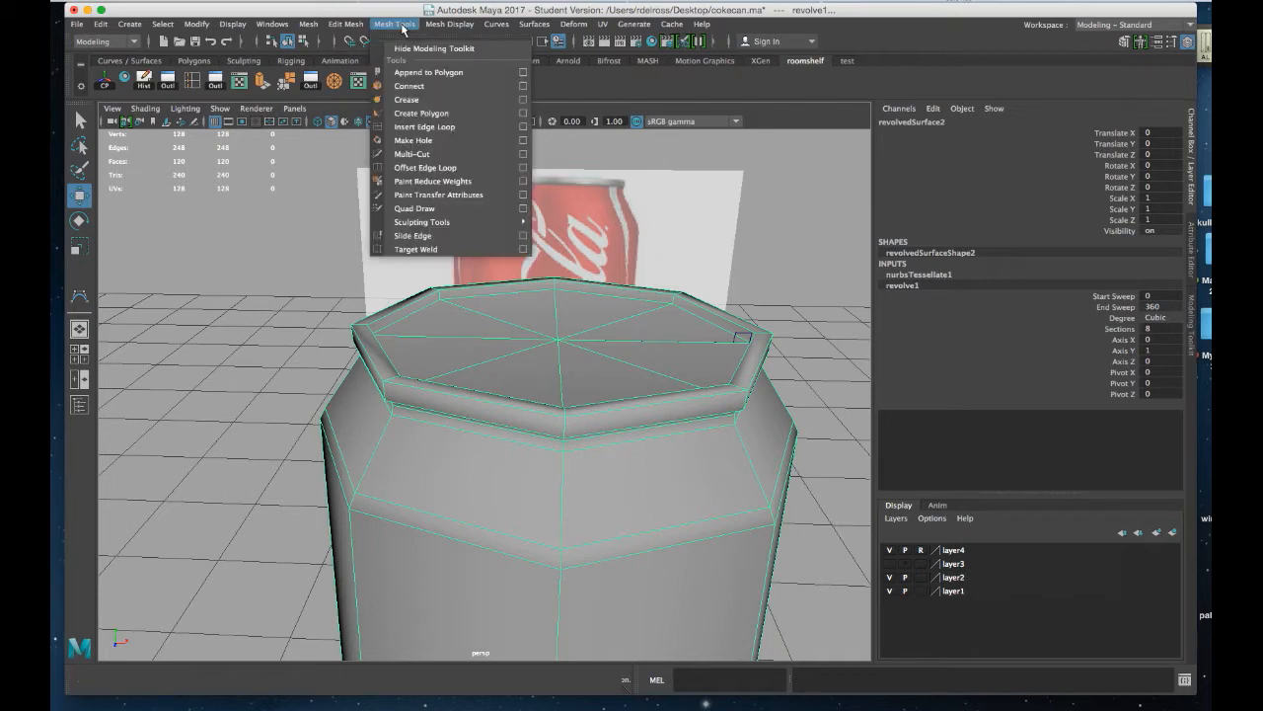
left_click(411, 128)
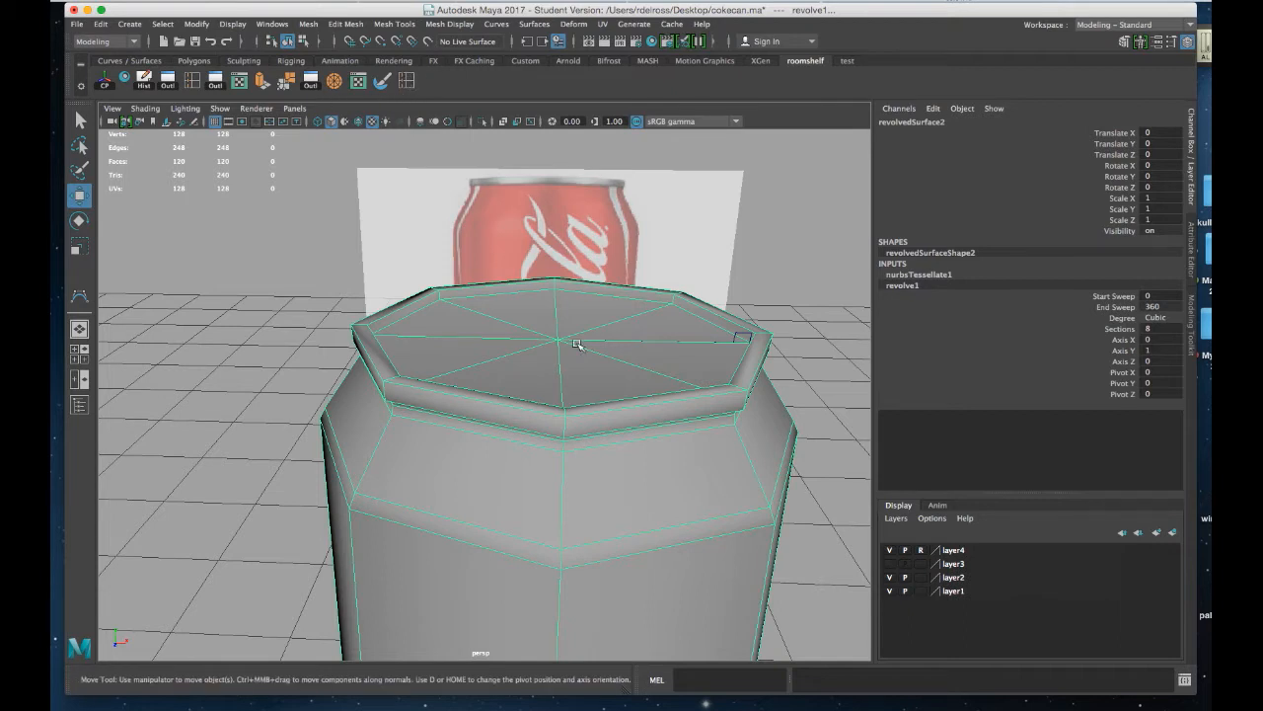
left_click(409, 84)
right_click_drag(674, 301, 691, 411, "alt")
middle_click_drag(691, 410, 570, 451, "alt")
right_click_drag(582, 331, 589, 452, "alt")
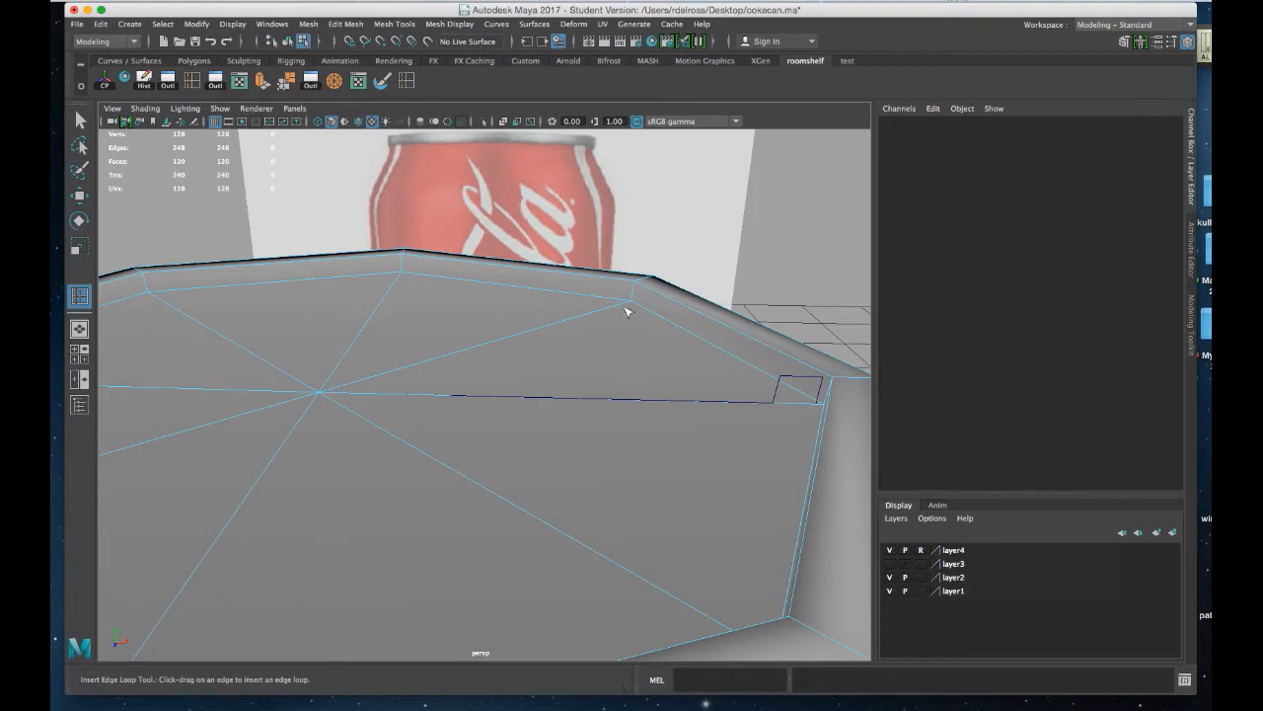
left_click_drag(633, 297, 633, 297)
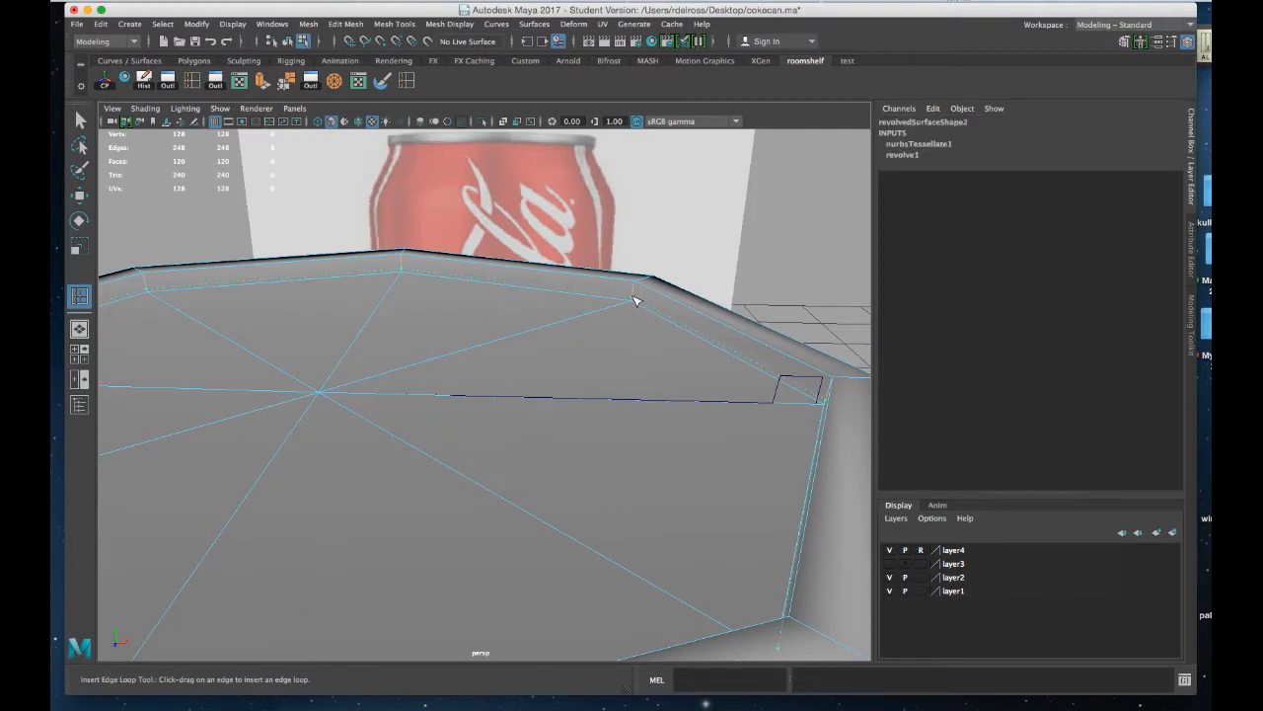
left_click_drag(635, 299, 632, 302)
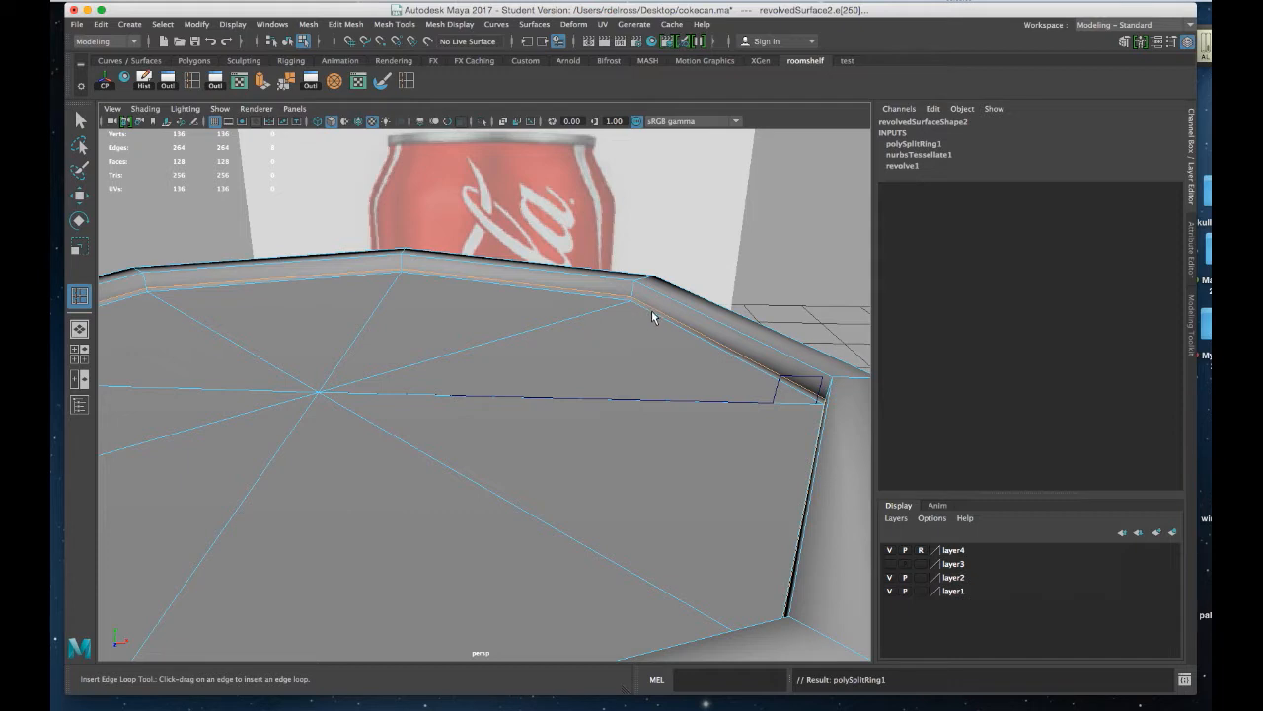
- Examine the rim, side wall and base of the can with smooth preview switched on and off
key("3")
left_click_drag(645, 352, 643, 342, "alt")
right_click_drag(642, 341, 612, 297, "alt")
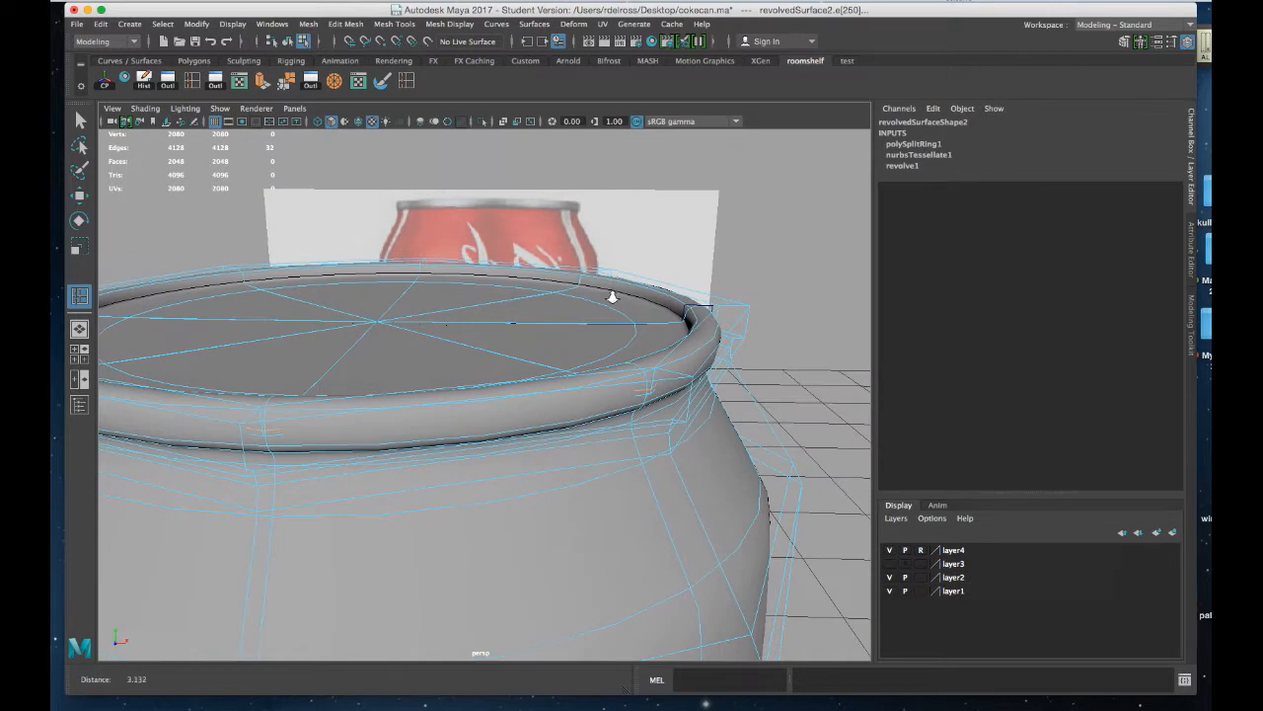
left_click_drag(623, 355, 644, 334, "alt")
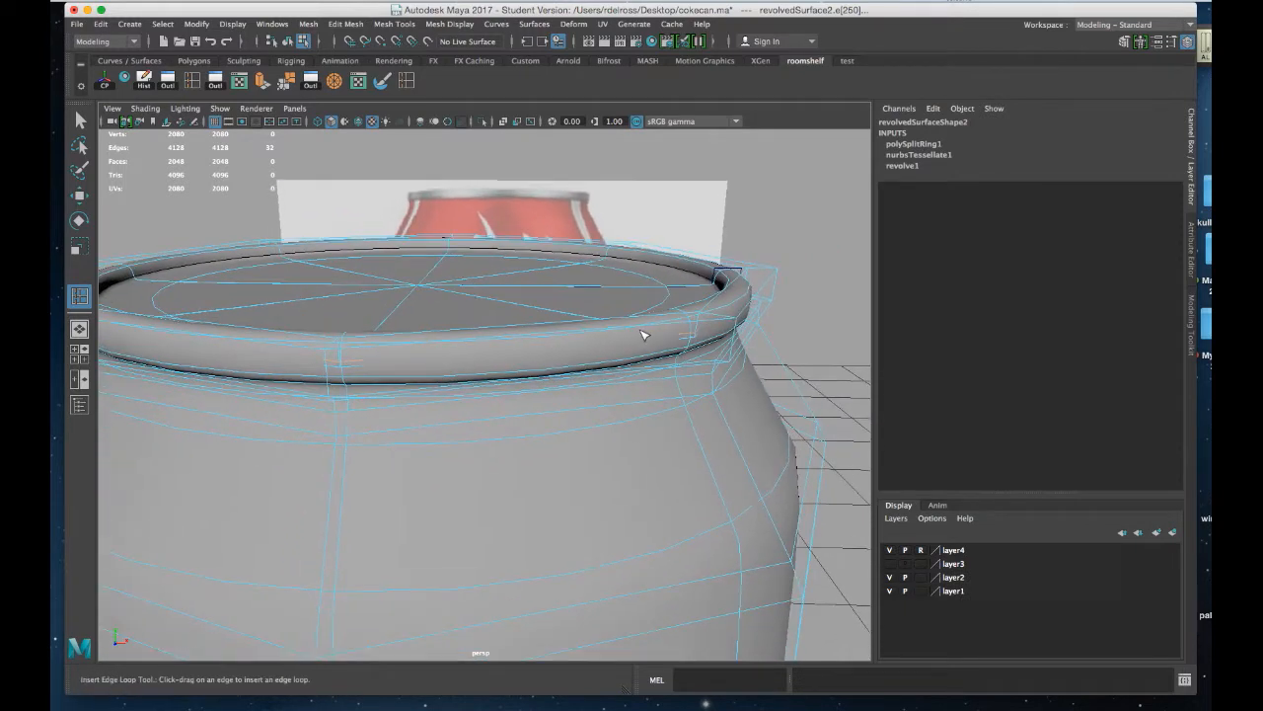
key("1")
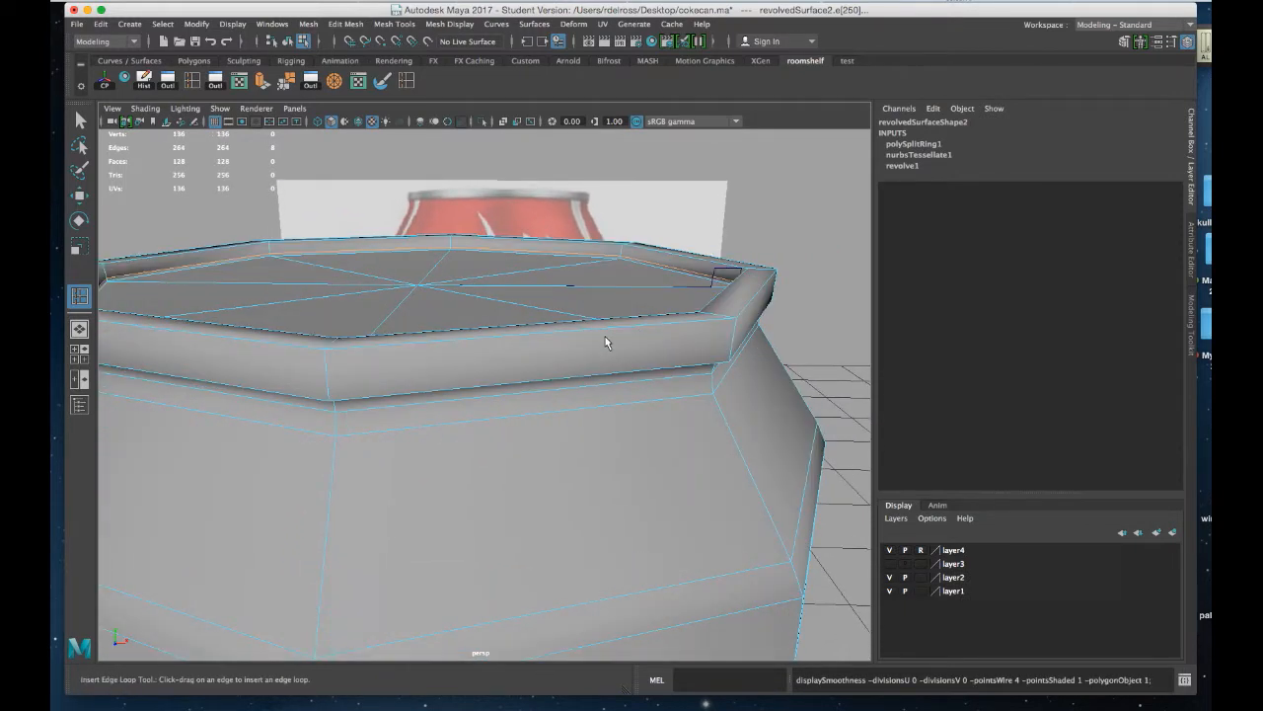
right_click_drag(605, 336, 525, 340, "alt")
left_click_drag(540, 448, 549, 405, "alt")
middle_click_drag(550, 406, 586, 313, "alt")
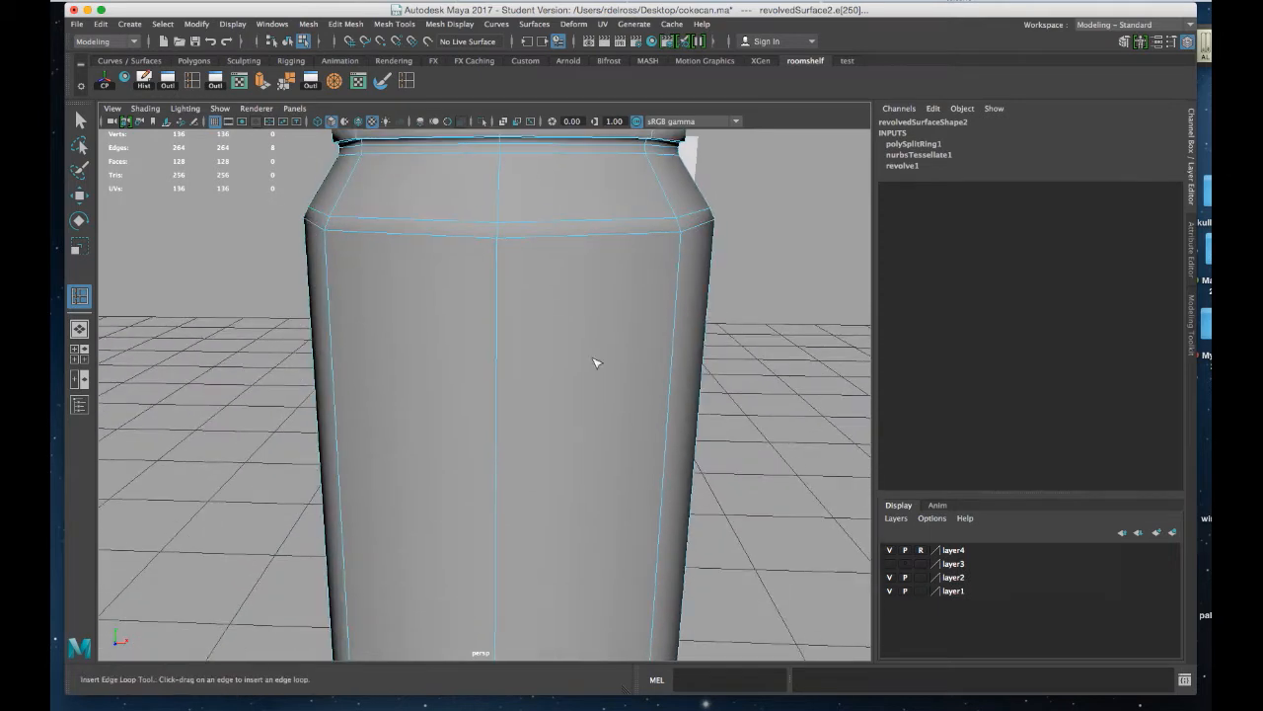
left_click_drag(614, 520, 606, 491, "alt")
middle_click_drag(606, 491, 611, 355, "alt")
left_click_drag(592, 456, 596, 391, "alt")
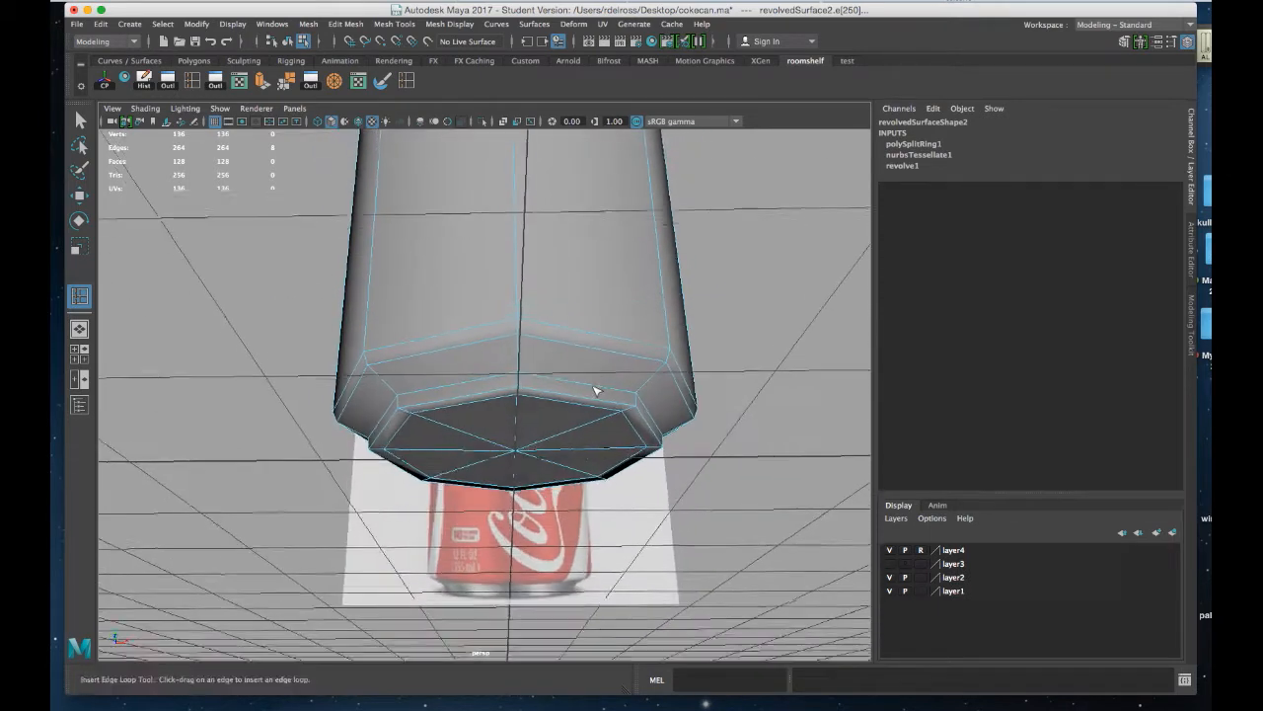
right_click_drag(564, 511, 603, 507, "alt")
left_click_drag(600, 493, 573, 526, "alt")
key("3")
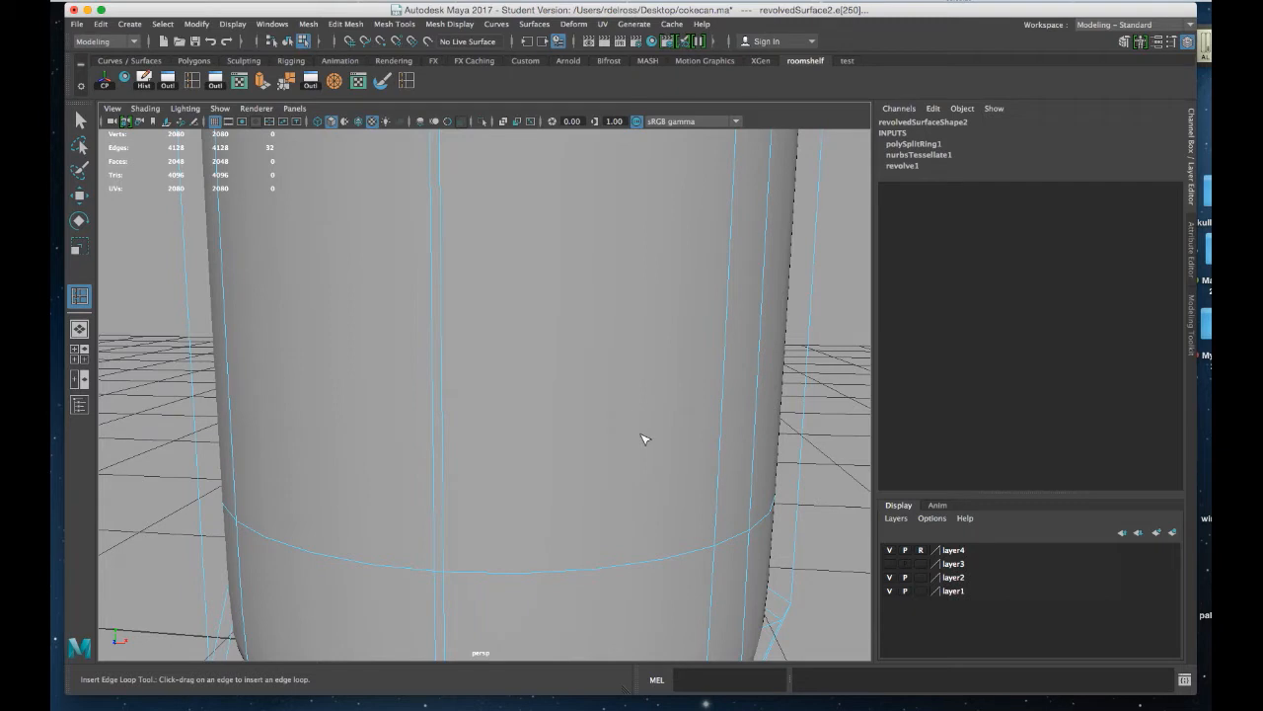
- Leave the Insert Edge Loop tool, select the can in object mode with the Move tool, and turn off smooth preview
right_click(641, 435)
right_click_drag(647, 427, 699, 320)
key("w")
right_click_drag(632, 367, 682, 319)
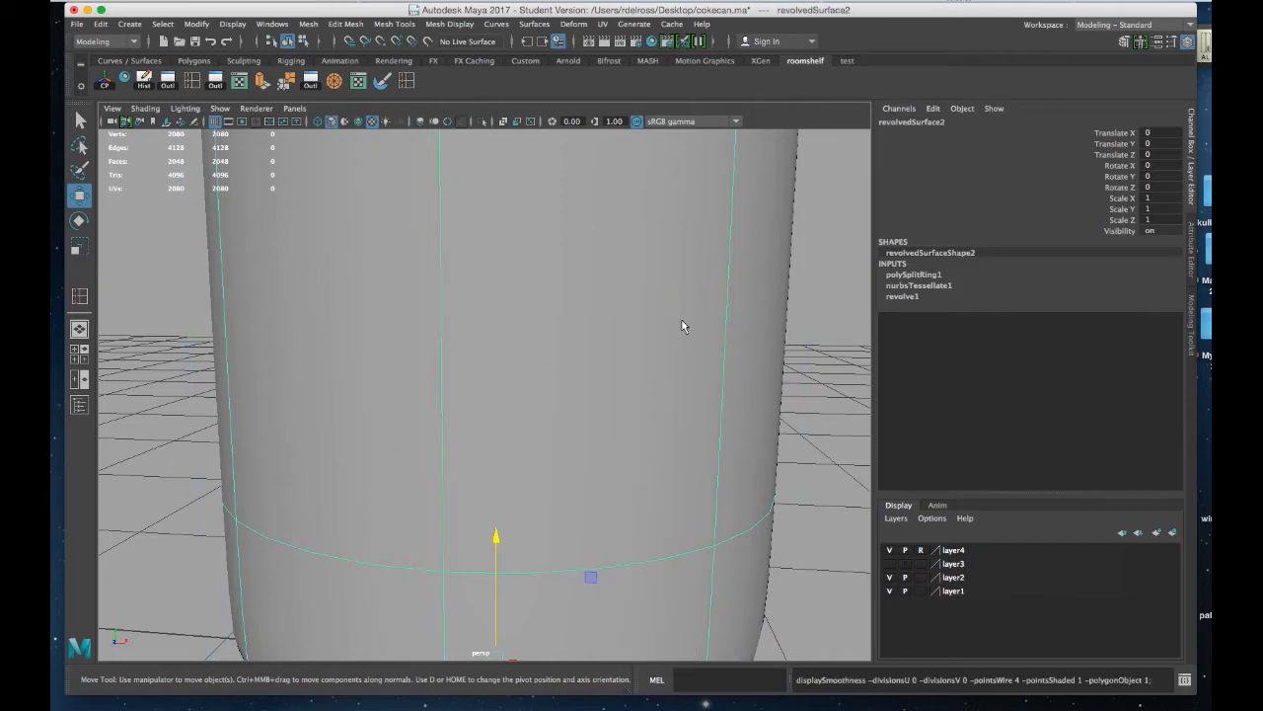
key("1")
- Examine the centre of the can's lid up close, where the radial edges meet
middle_click_drag(644, 357, 637, 438, "alt")
right_click_drag(638, 437, 603, 253, "alt")
left_click_drag(680, 286, 575, 355, "alt")
middle_click_drag(575, 356, 659, 357, "alt")
right_click_drag(580, 319, 595, 372, "alt")
left_click_drag(595, 372, 584, 402, "alt")
right_click_drag(553, 371, 600, 414, "alt")
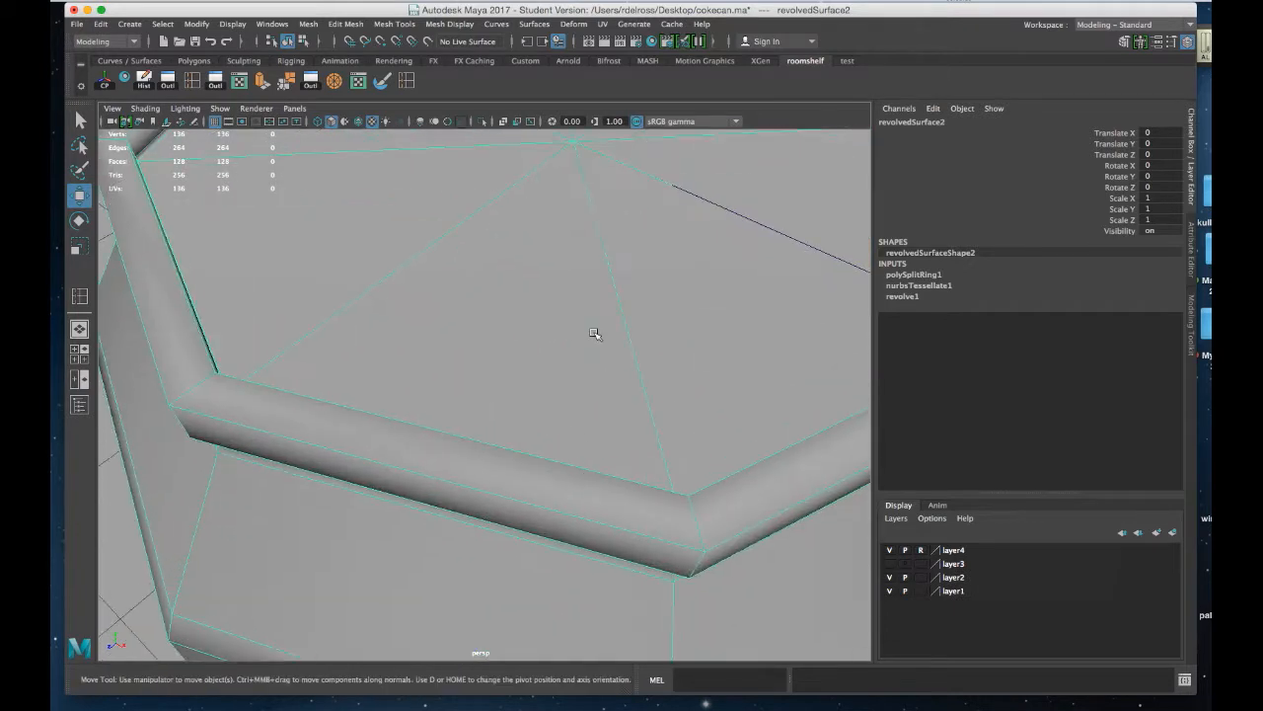
left_click_drag(595, 326, 584, 335, "alt")
right_click_drag(606, 304, 594, 308, "alt")
middle_click_drag(596, 311, 600, 369, "alt")
right_click_drag(601, 369, 578, 464, "alt")
left_click_drag(561, 431, 560, 431, "alt")
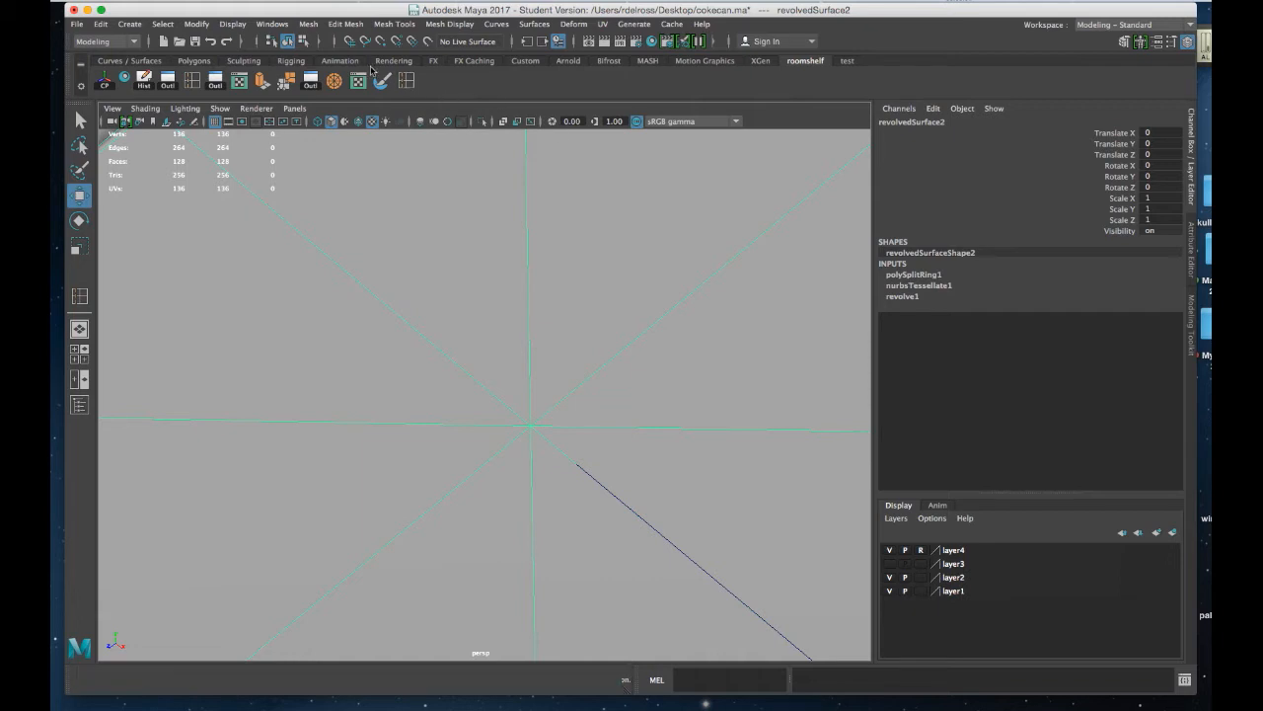
- Switch the can to vertex component mode and wireframe display around the centre of its lid
left_click(355, 24)
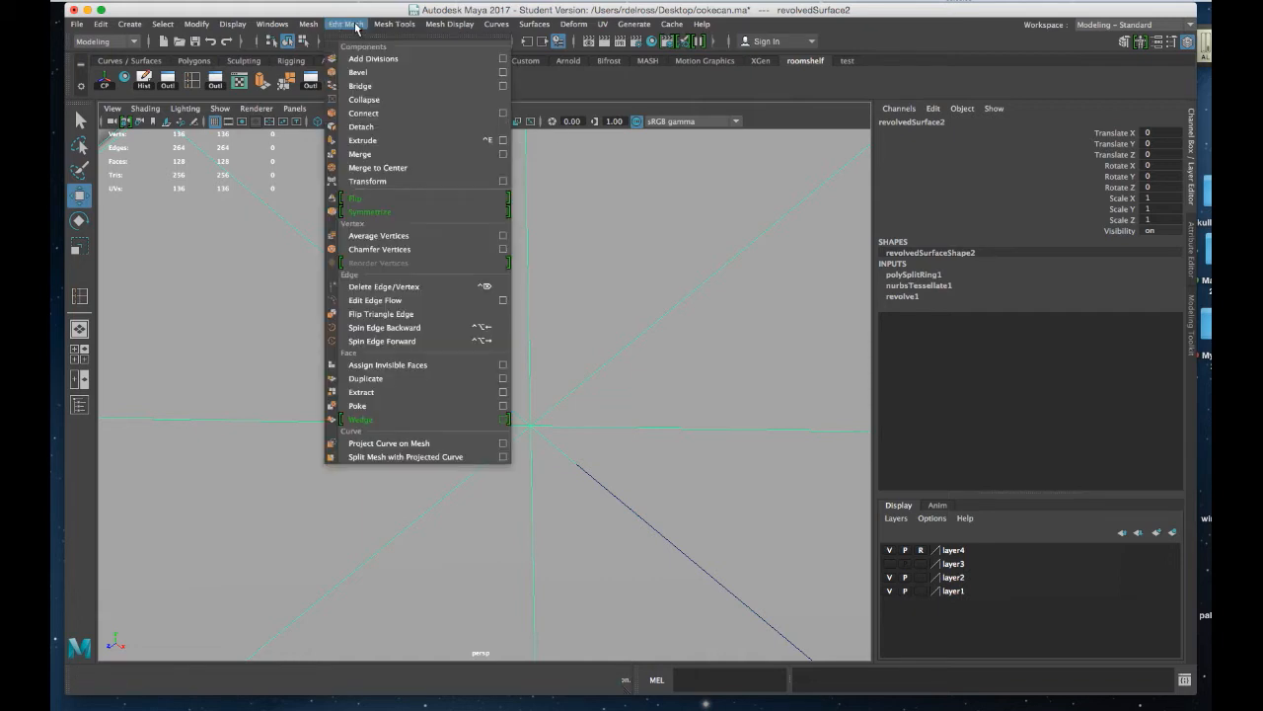
left_click(337, 170)
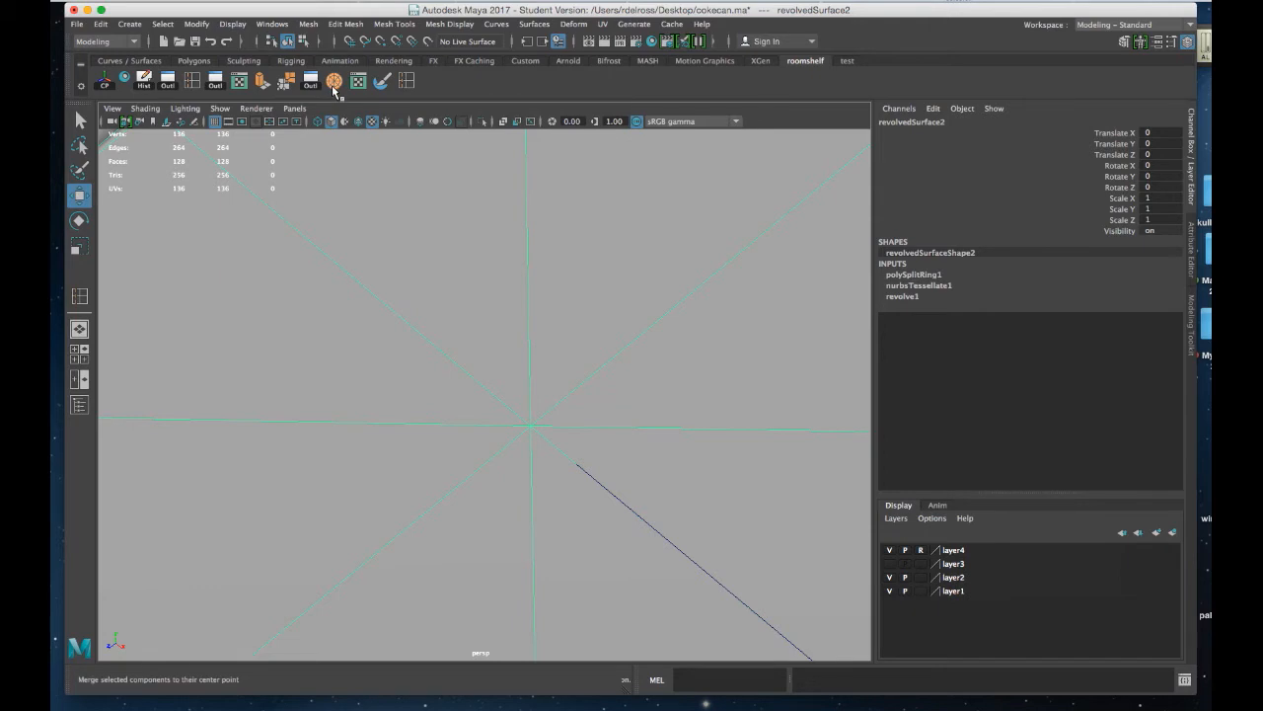
right_click(564, 313)
right_click_drag(564, 313, 479, 313)
left_click_drag(510, 324, 549, 367, "alt")
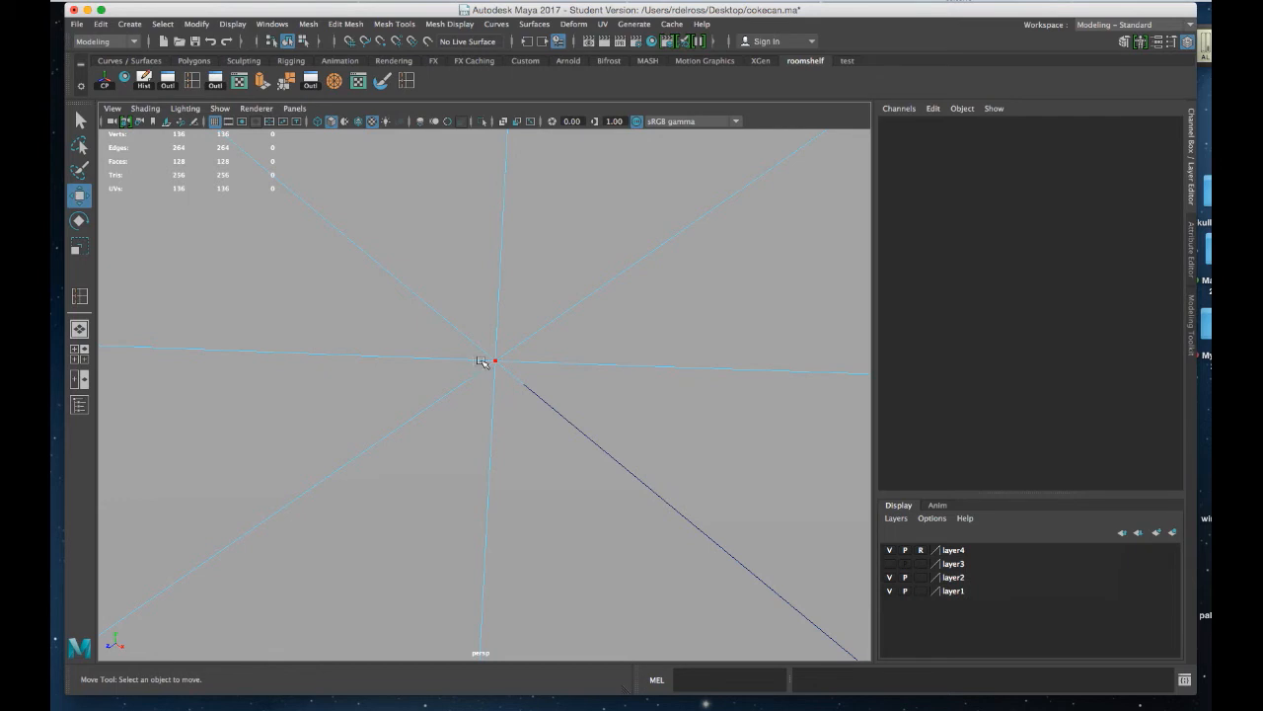
key("4")
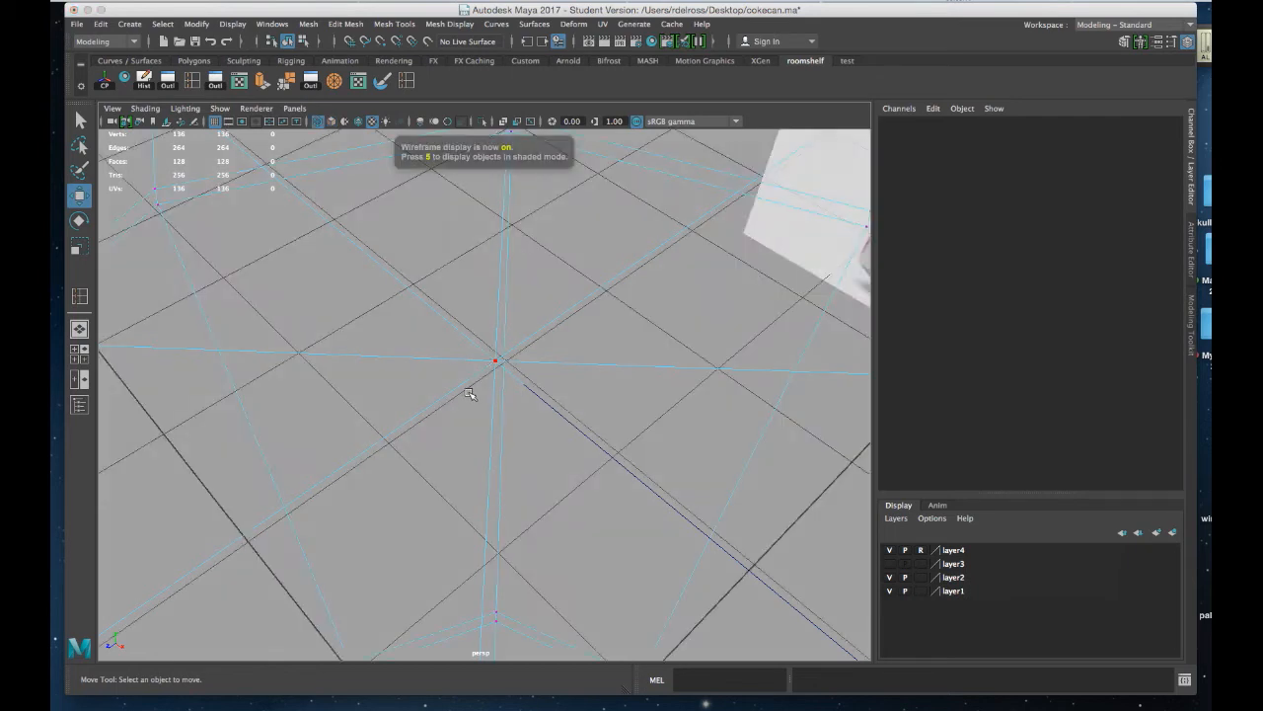
left_click_drag(473, 399, 480, 385, "alt")
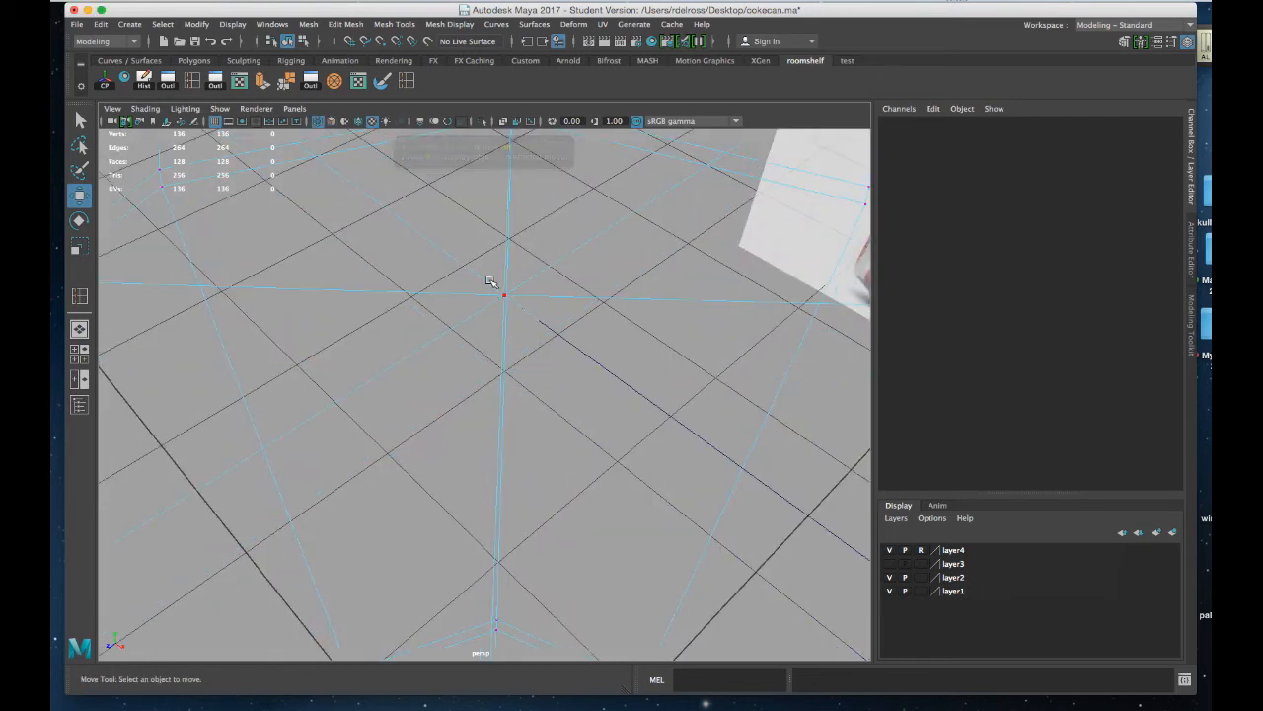
- Select all overlapping vertices at the centre of the lid and merge them to their center point
left_click_drag(496, 286, 513, 303)
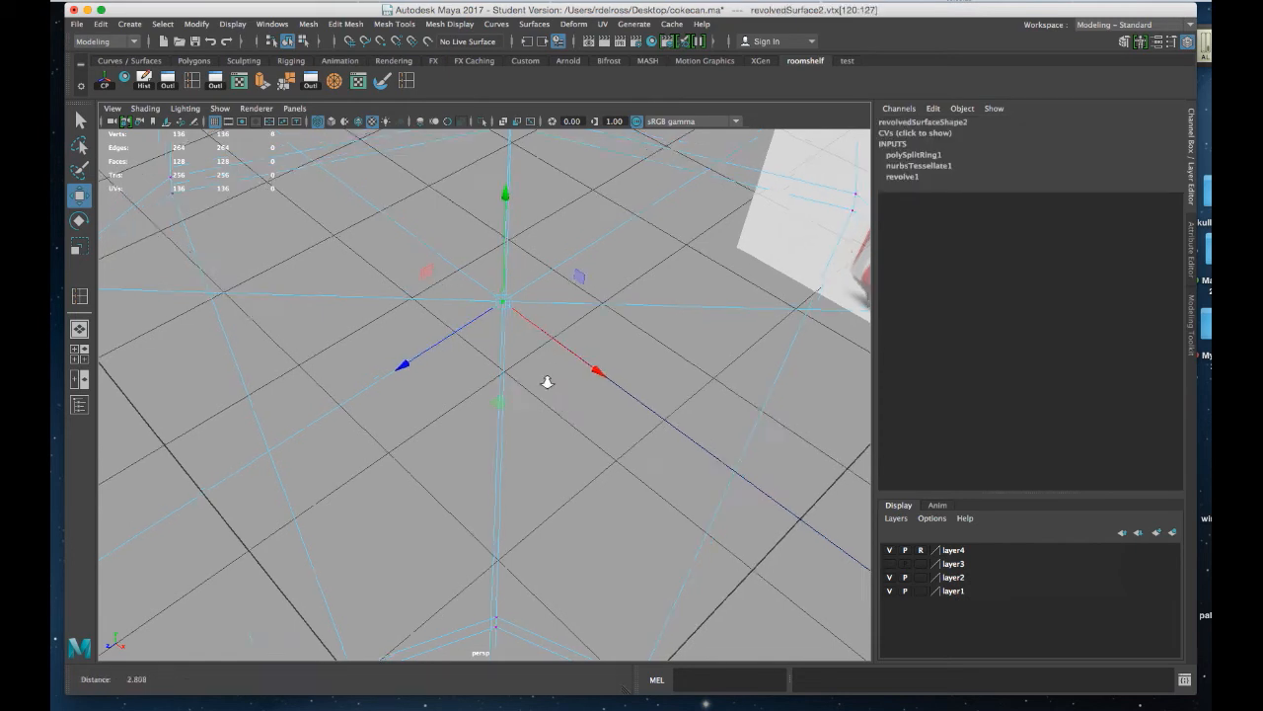
right_click_drag(563, 411, 536, 406, "alt")
mouse_move(536, 405)
left_mouse_down("alt")
mouse_move(531, 386)
mouse_move(533, 401)
left_mouse_up("alt")
right_click_drag(532, 401, 534, 432, "alt")
left_click(334, 81)
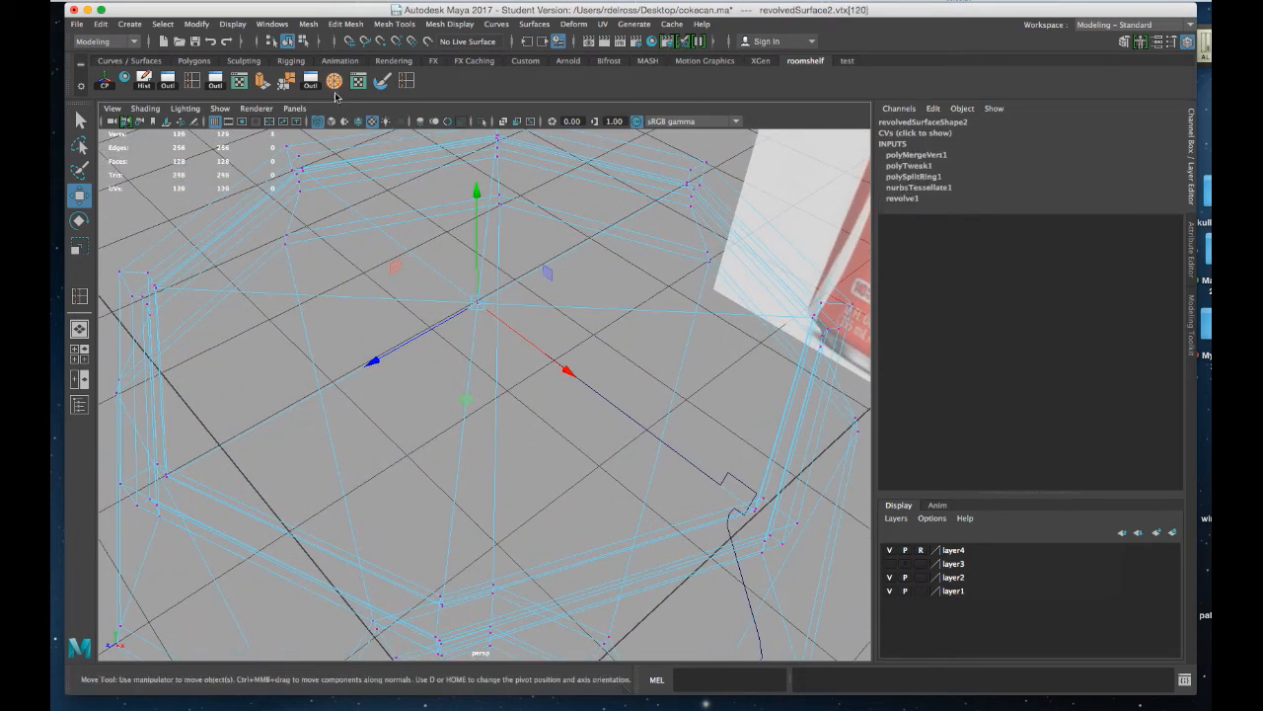
- Merge the overlapping vertices at the centre of the can's base to their center point and save the scene
left_click_drag(490, 367, 494, 266, "alt")
right_click_drag(534, 420, 539, 433, "alt")
left_click_drag(539, 434, 540, 380, "alt")
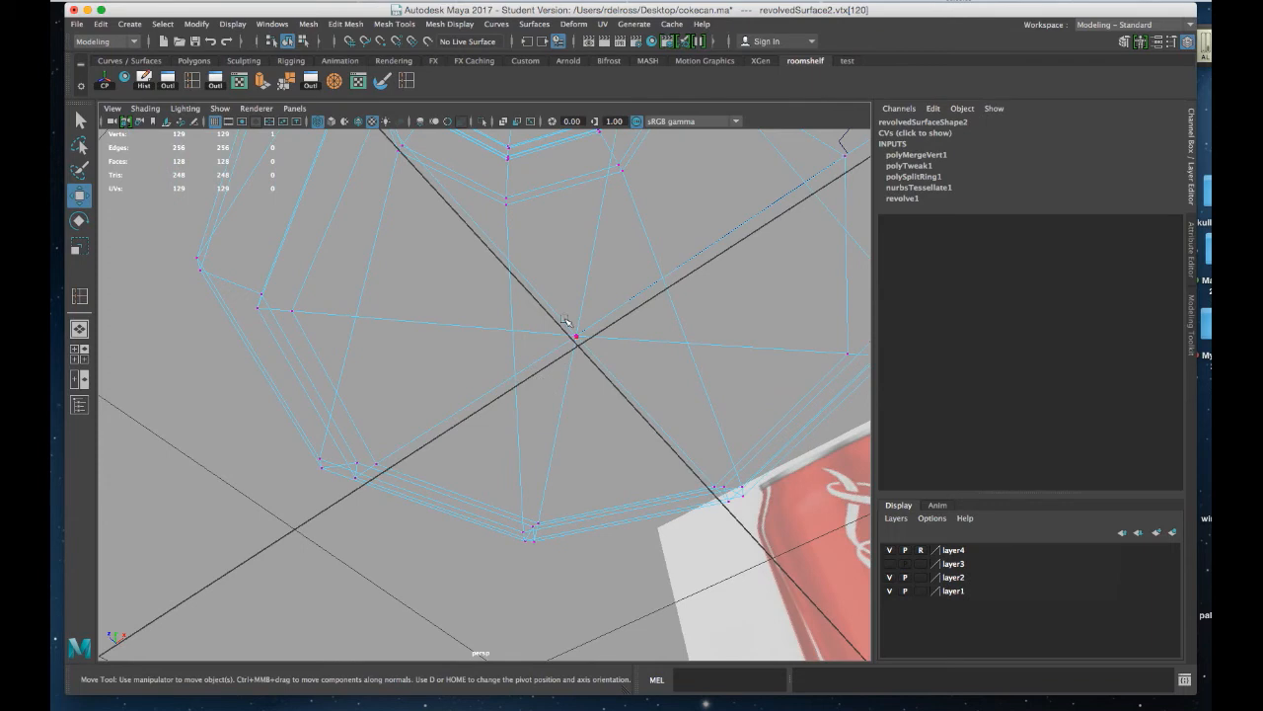
left_click_drag(586, 354, 588, 357)
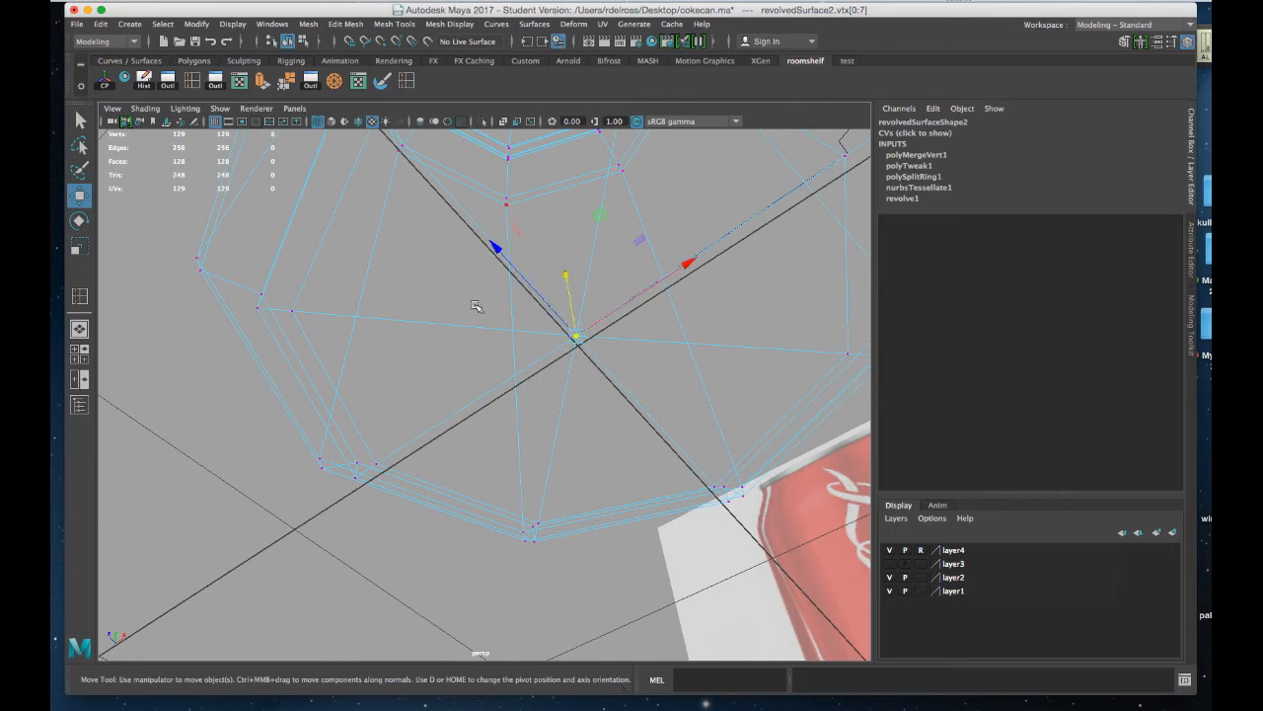
left_click(335, 83)
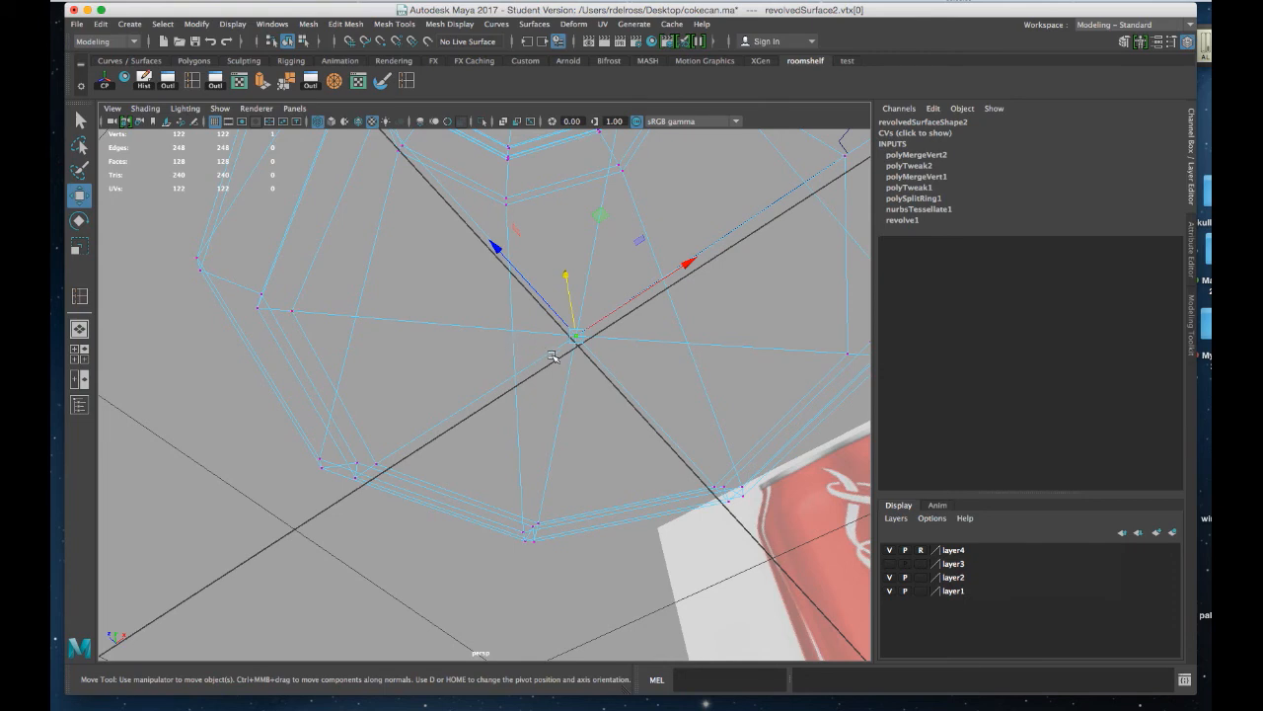
key("super+s")
left_click(655, 391)
- Return the can to shaded display and object mode, with the whole can in view
right_click_drag(665, 398, 612, 338, "alt")
left_click_drag(611, 338, 564, 411, "alt")
key("5")
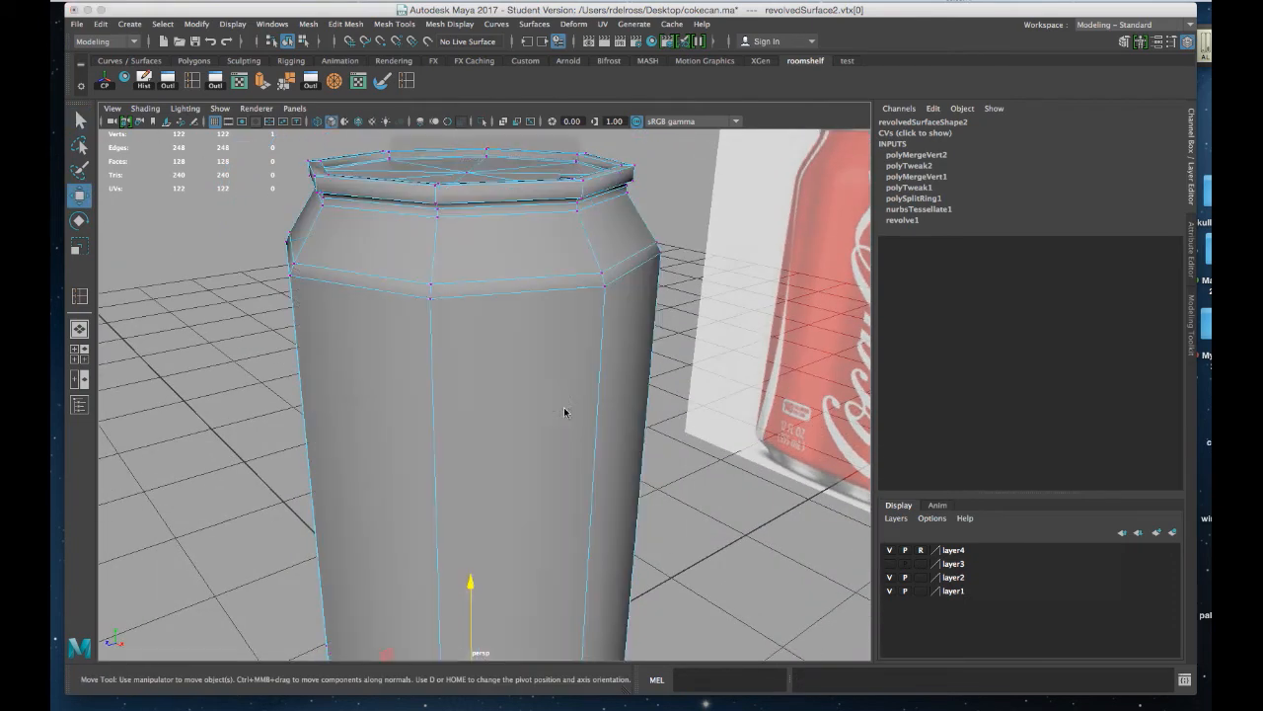
right_click_drag(558, 355, 609, 325)
right_click_drag(560, 379, 505, 348, "alt")
left_click_drag(513, 365, 563, 385, "alt")
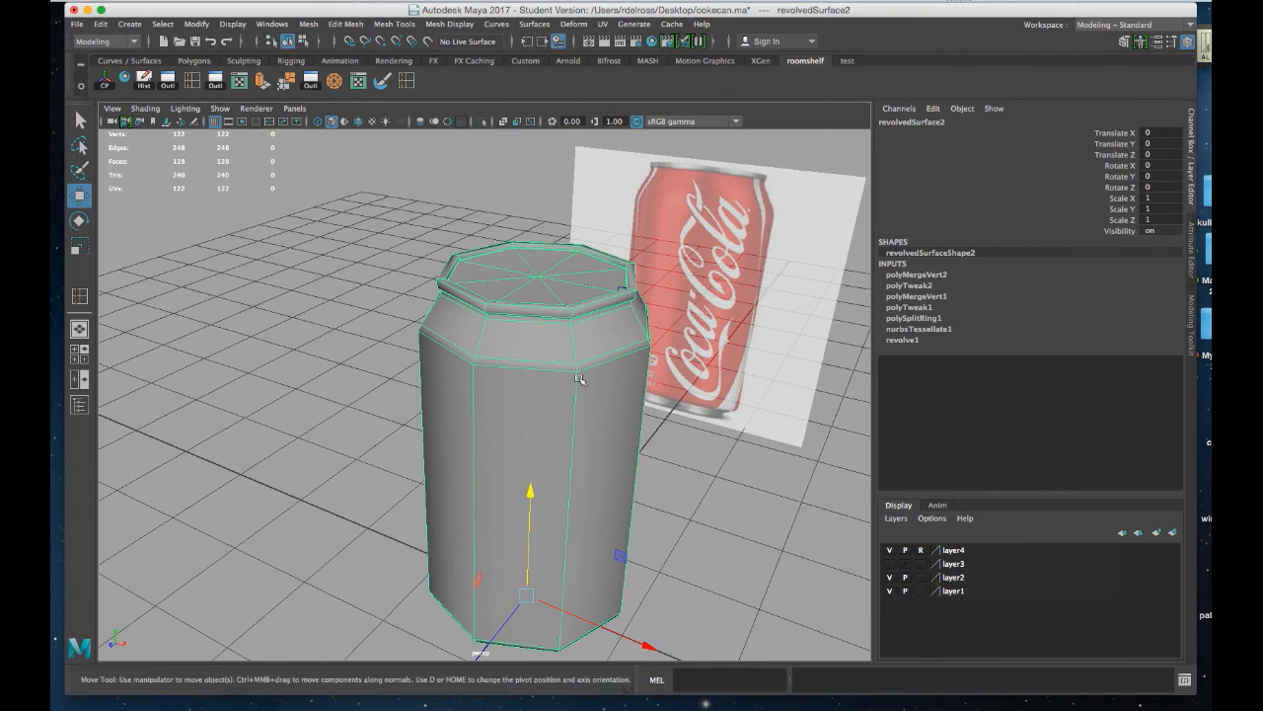